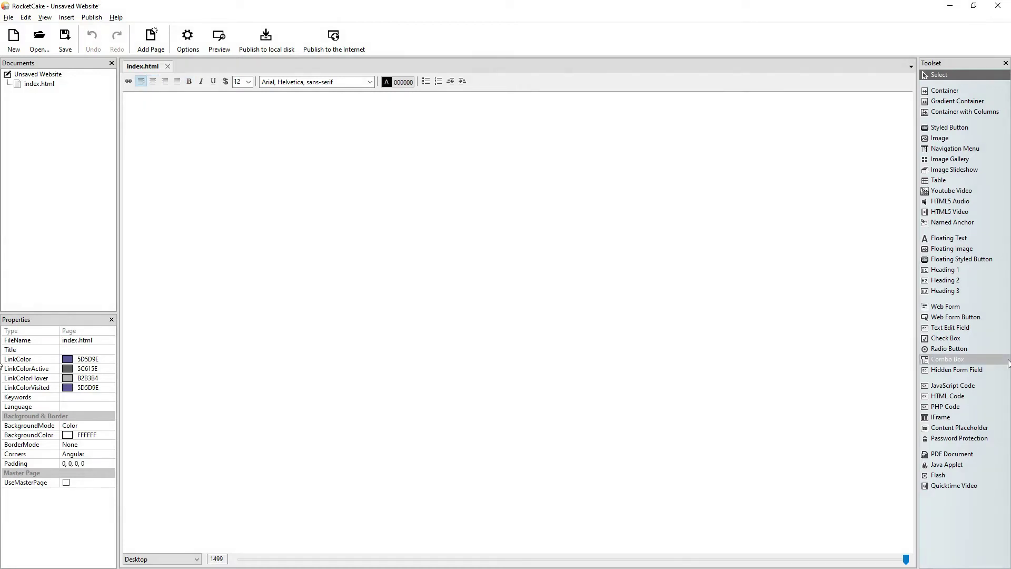
Step: Place a container at the top of the page and fill it with dark blue 004080
left_click(954, 90)
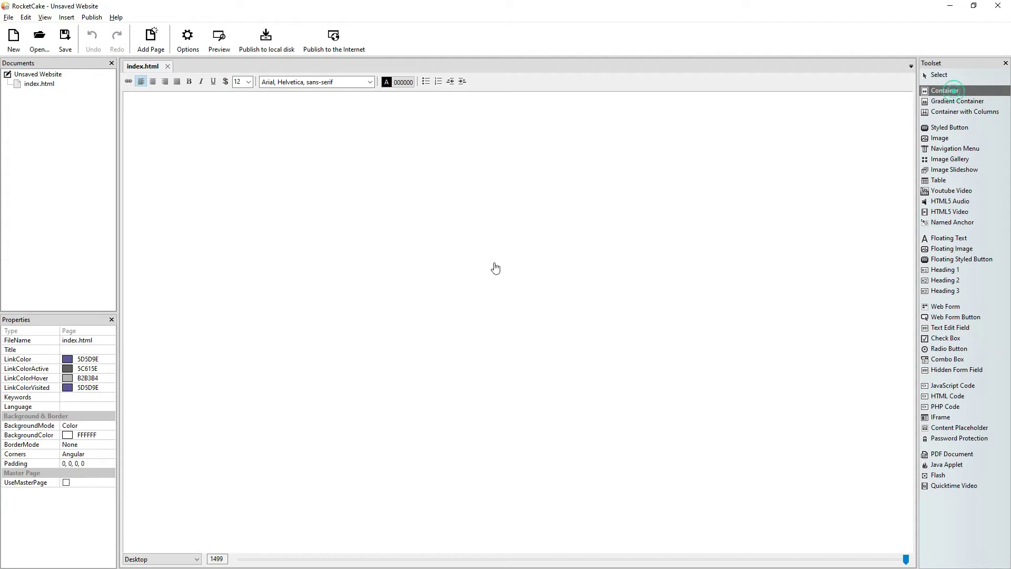
left_click(496, 269)
left_click(112, 358)
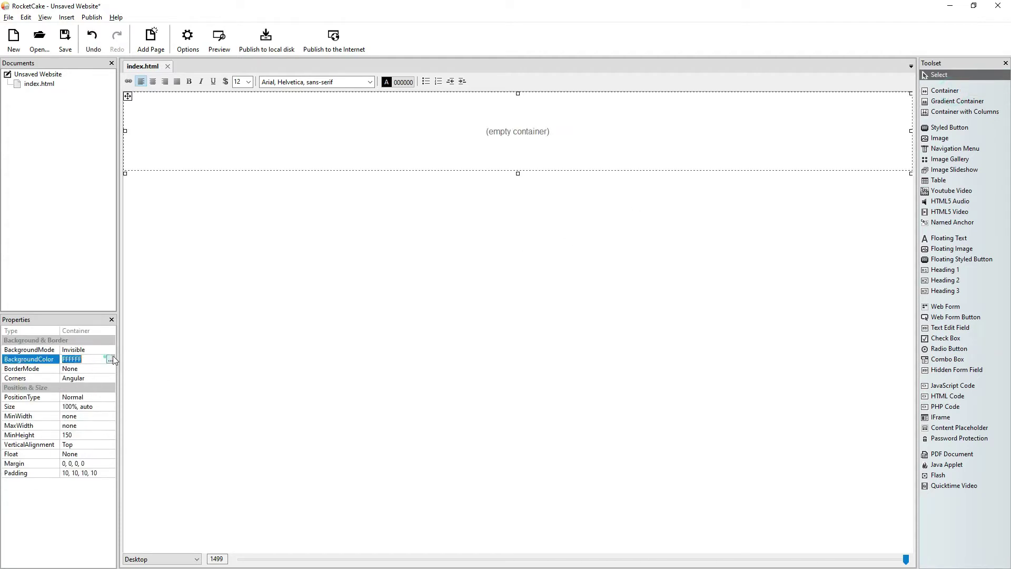
left_click(112, 358)
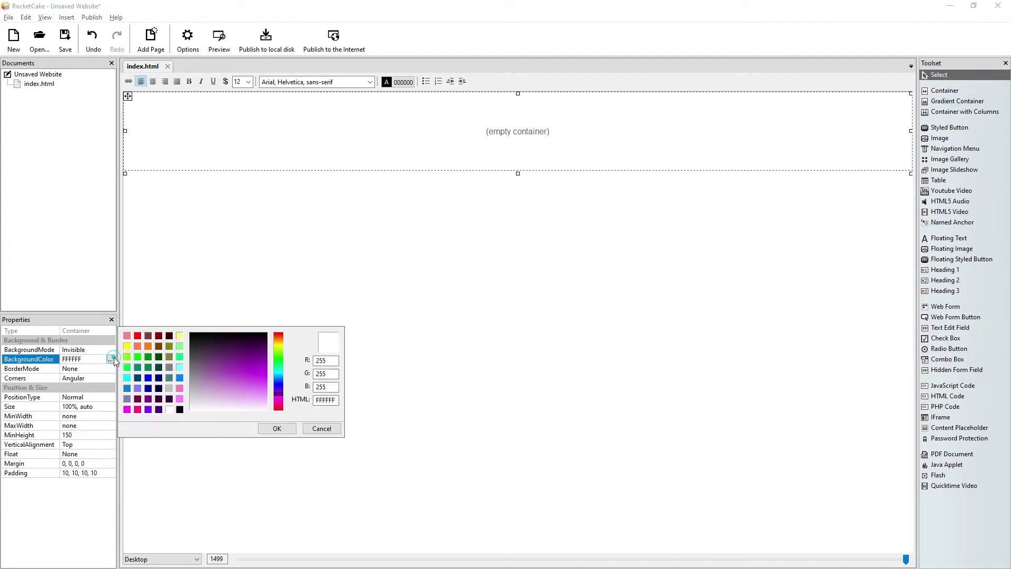
left_click(138, 378)
left_click(277, 428)
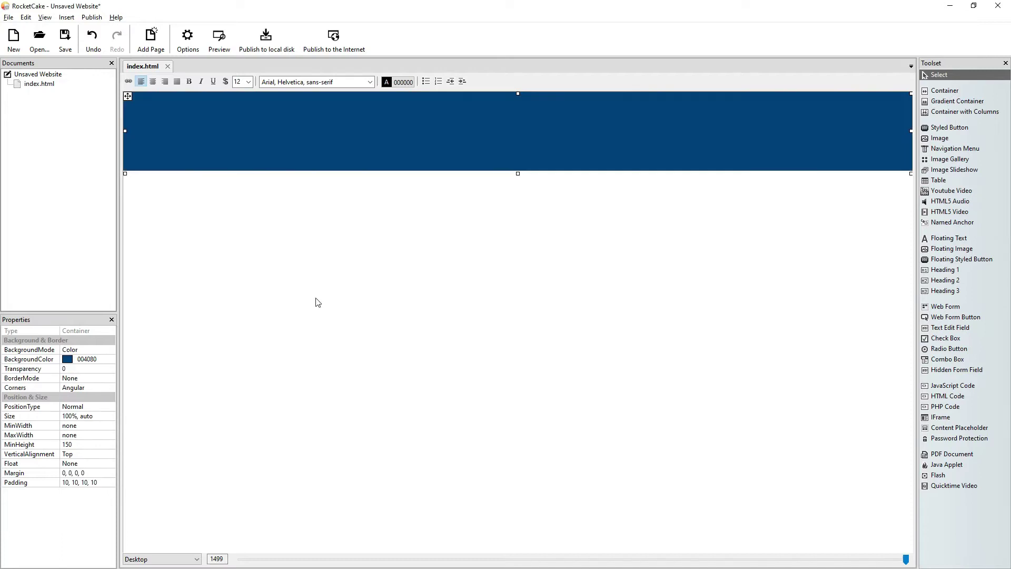
Step: Add a 'smaller than 640px' breakpoint to the blue container via Edit Breakpoints
right_click(411, 145)
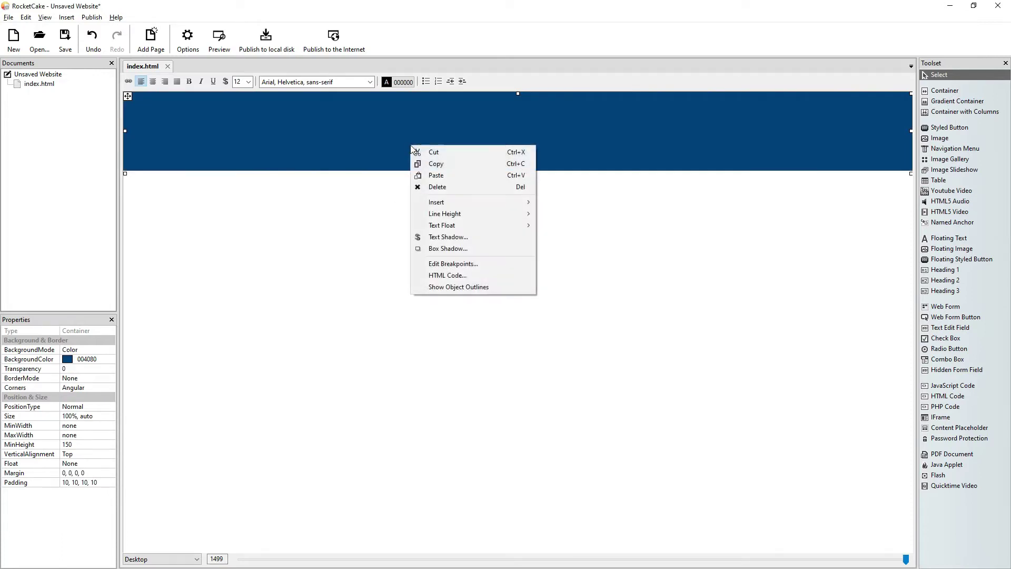
left_click(450, 264)
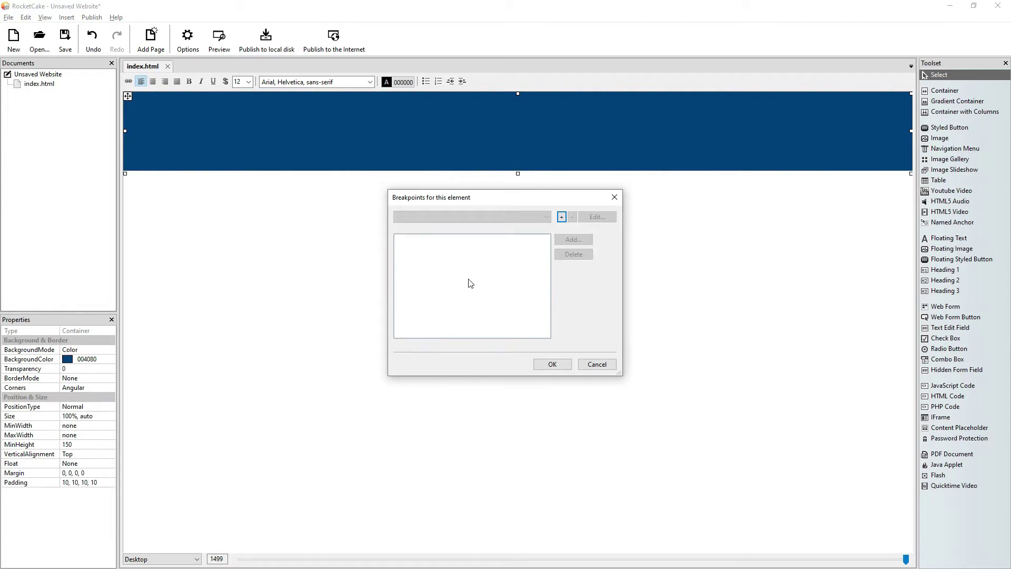
left_click(562, 217)
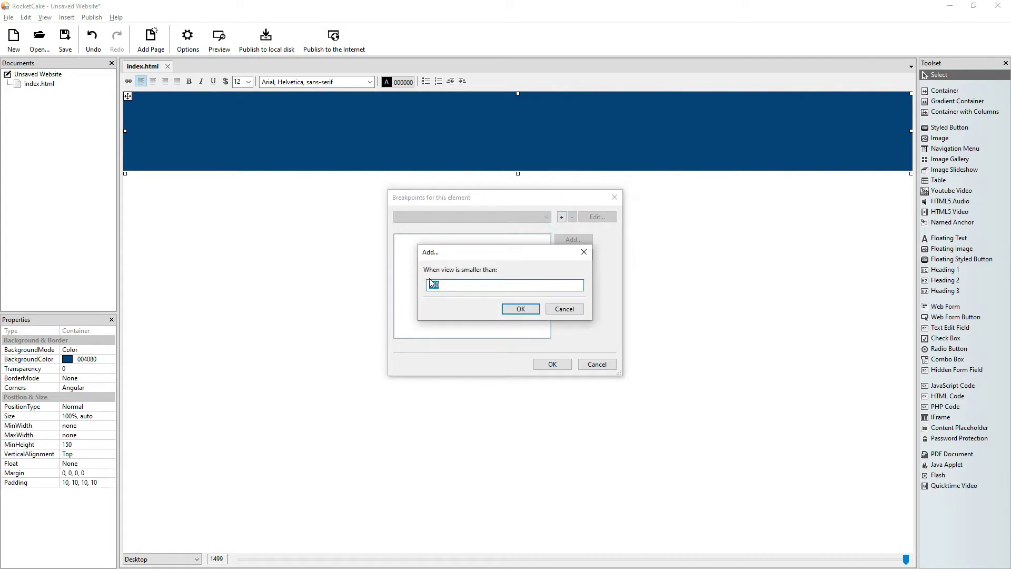
left_click(513, 311)
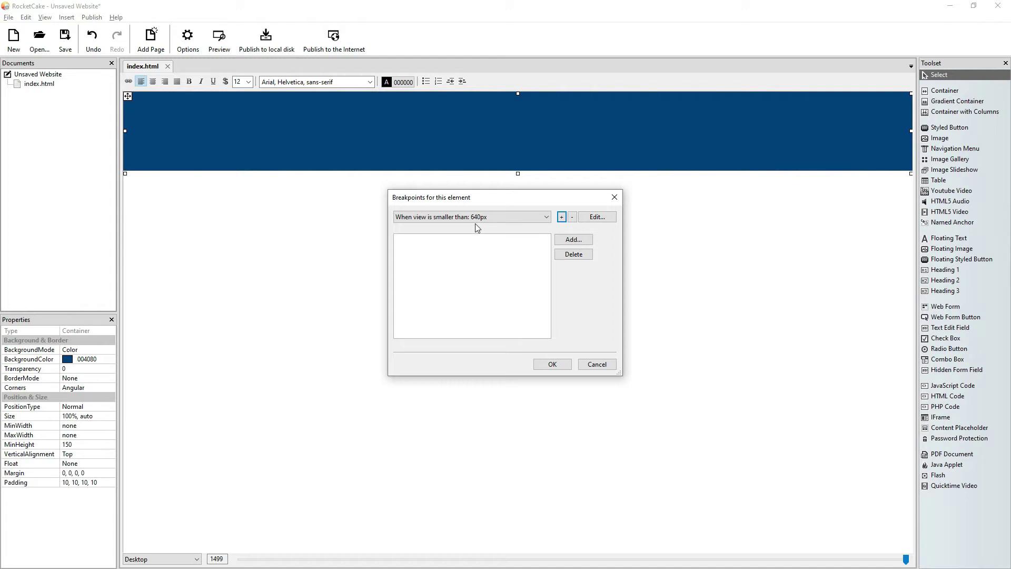
Step: Close the breakpoint settings and make the note a centred, size 36 line reading 1920:3=640
key("Escape")
left_click(432, 398)
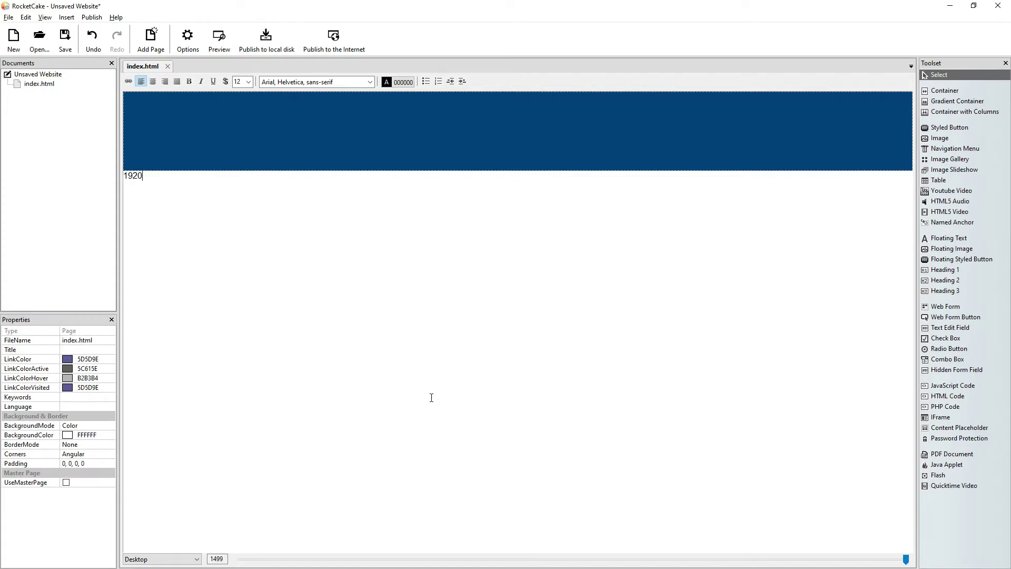
left_click(153, 81)
key("Home")
key("Return")
key("Return")
key("Return")
key("Return")
left_click(248, 82)
left_click(242, 179)
type(":3")
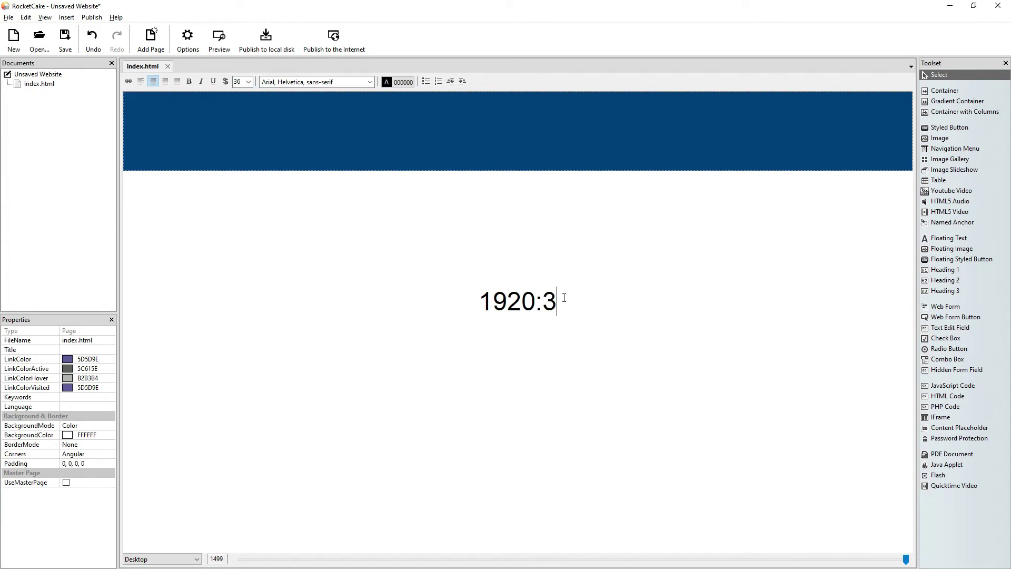
type("=")
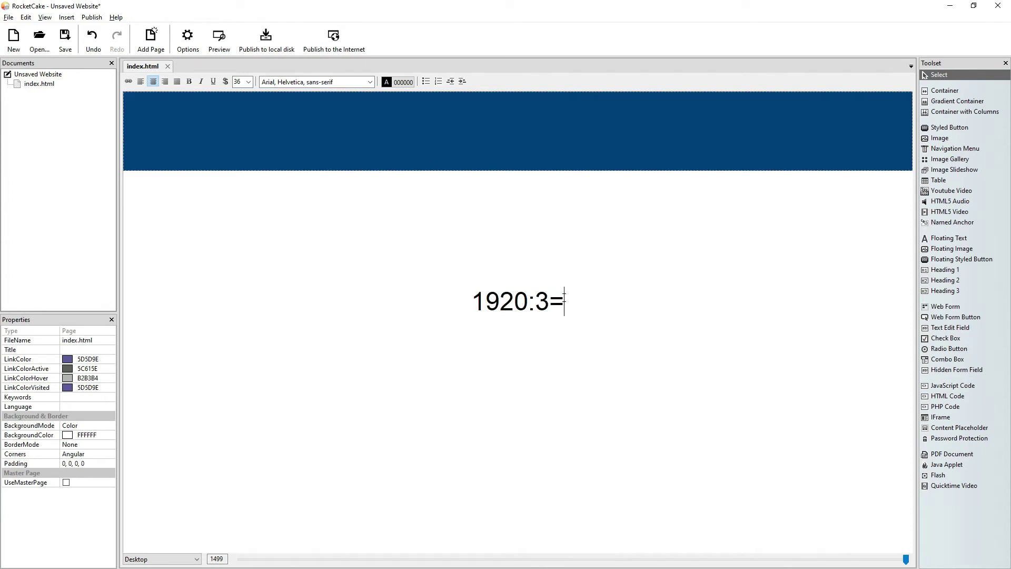
type("640")
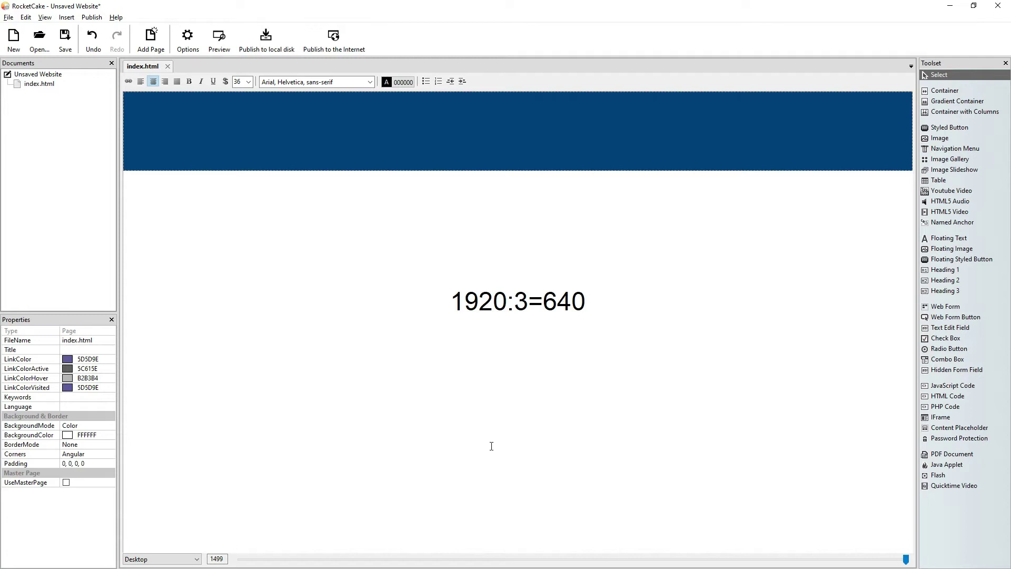
Step: Give the blue banner a 640px breakpoint with a Visible entry unchecked
right_click(442, 123)
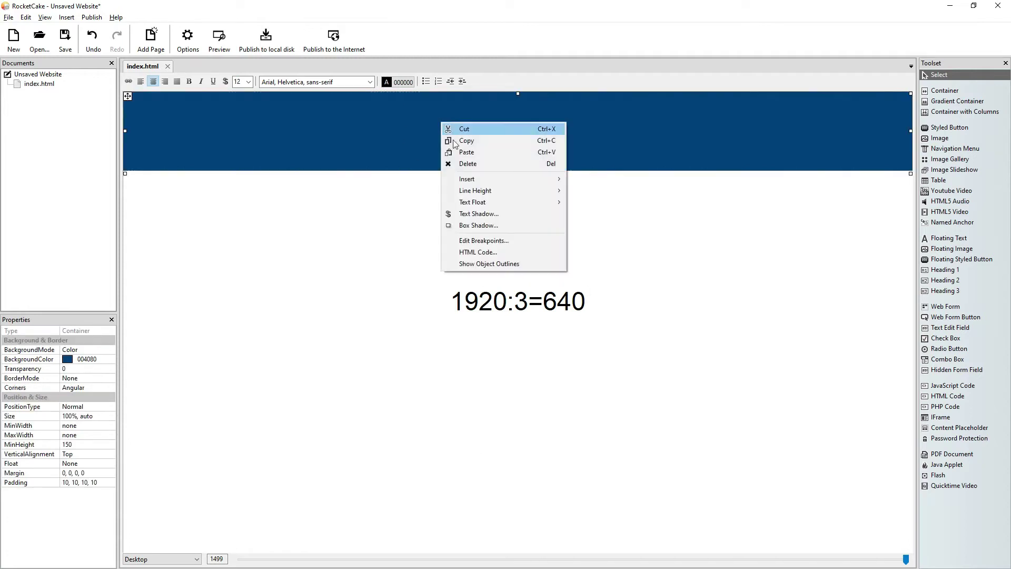
left_click(485, 242)
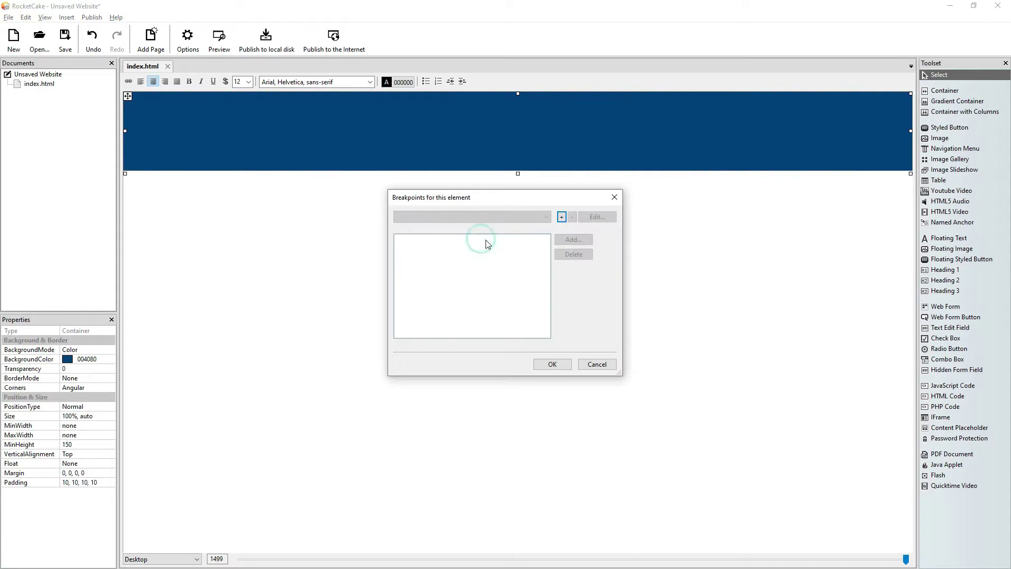
left_click(562, 216)
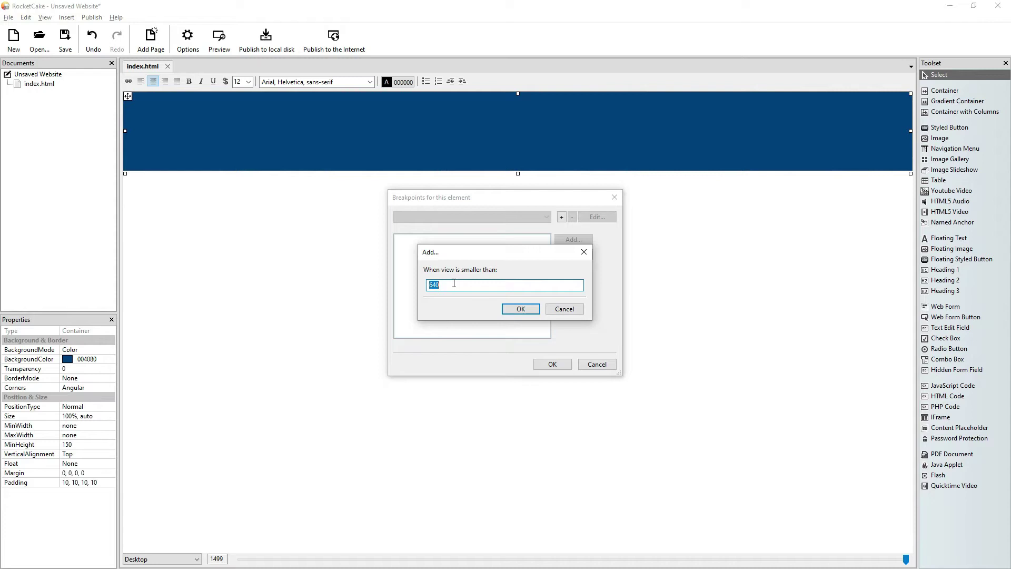
left_click(520, 308)
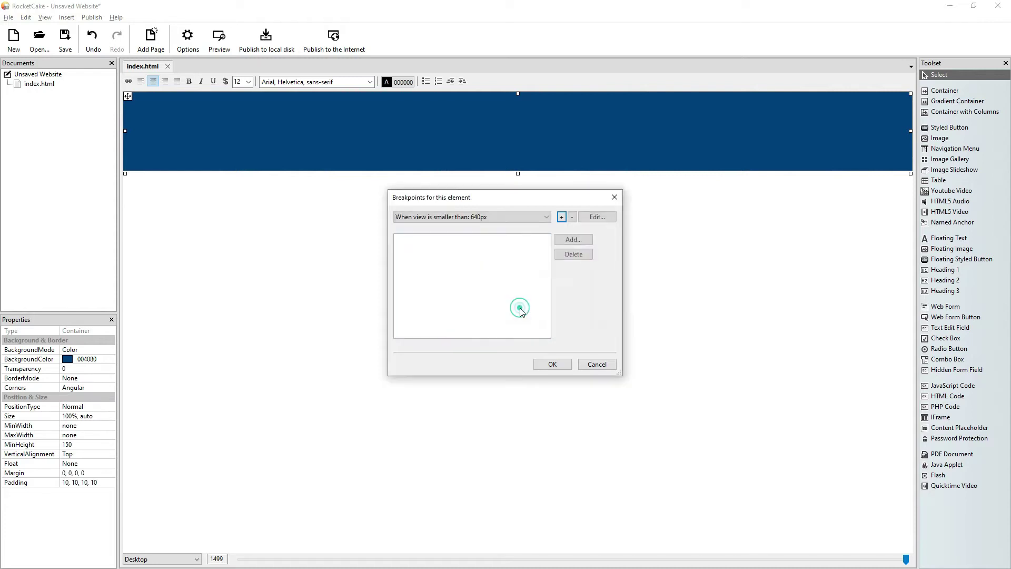
left_click(563, 242)
left_click(577, 241)
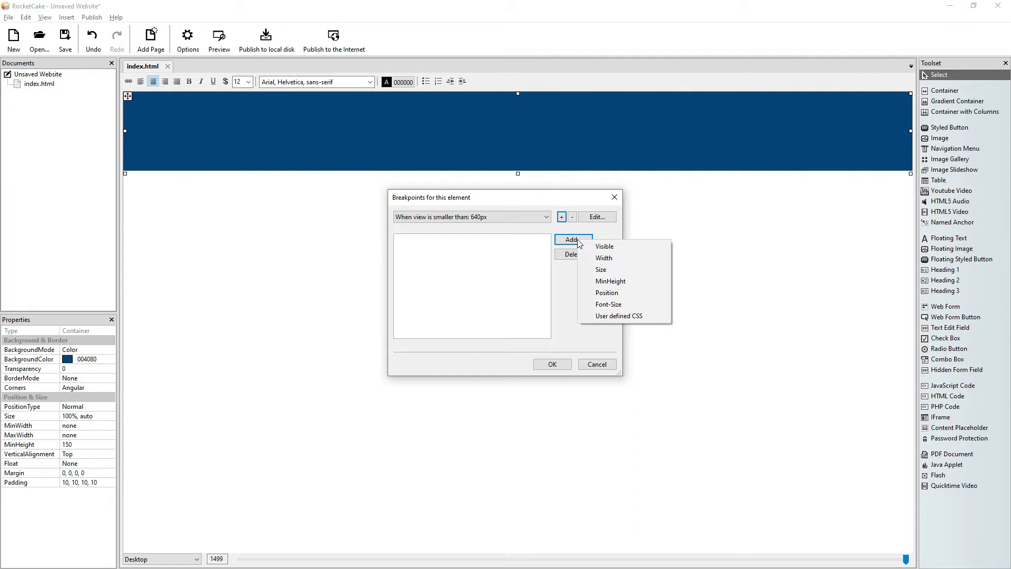
left_click(626, 249)
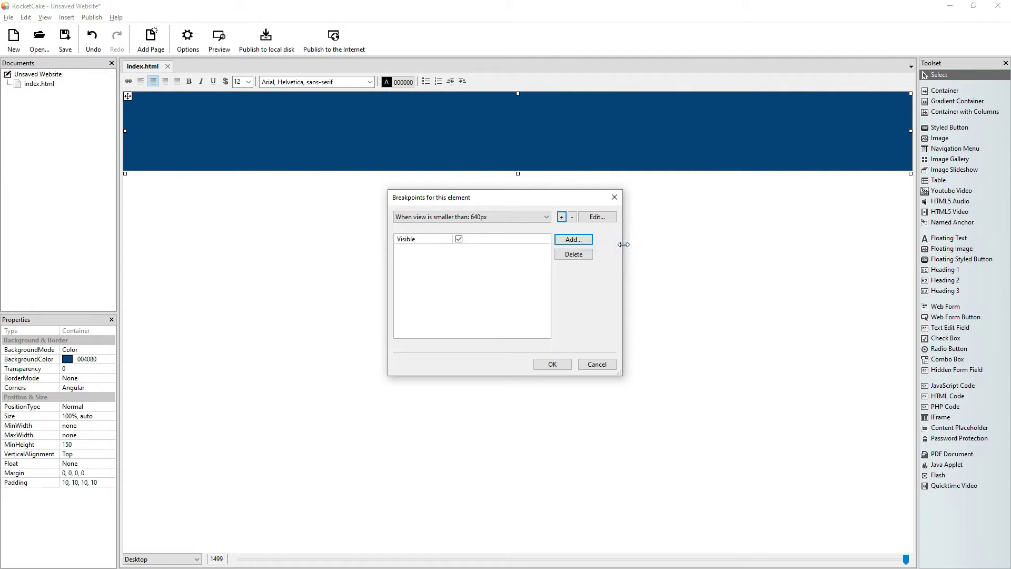
left_click(459, 239)
left_click(458, 240)
Step: Confirm the banner's breakpoint, then drag the design width slider below 640px and back
left_click(548, 364)
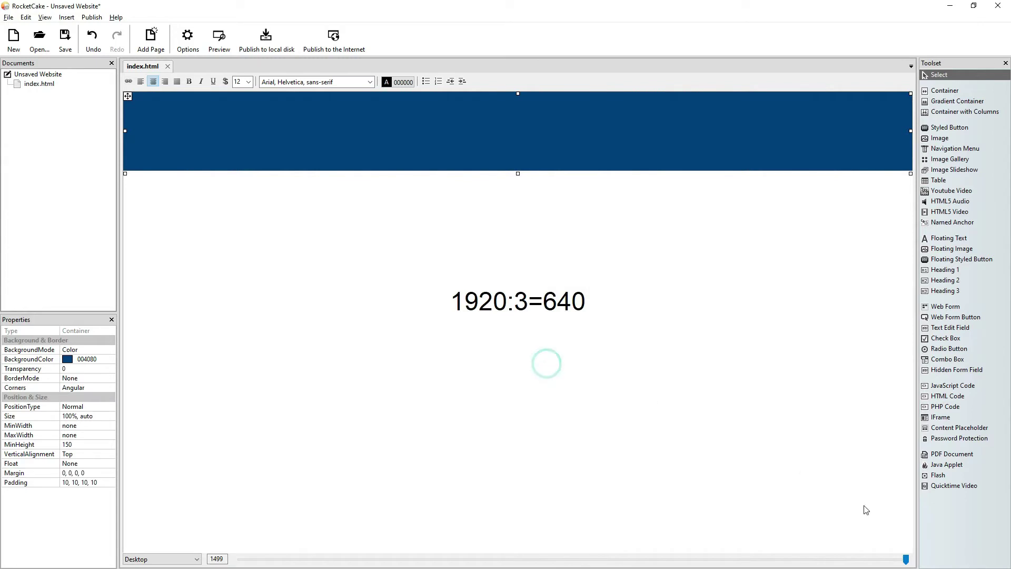
left_click_drag(906, 559, 481, 563)
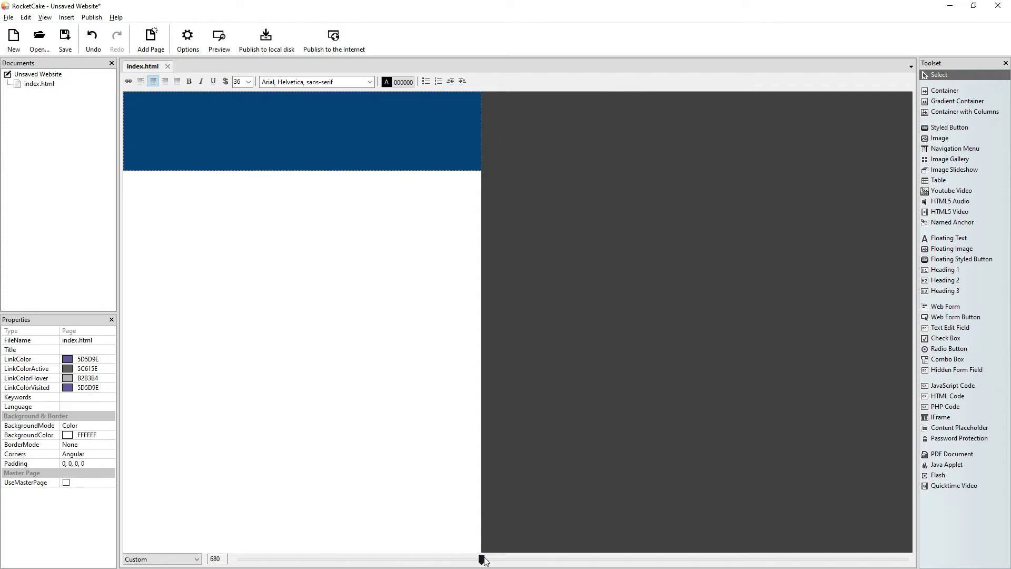
left_click_drag(481, 559, 907, 559)
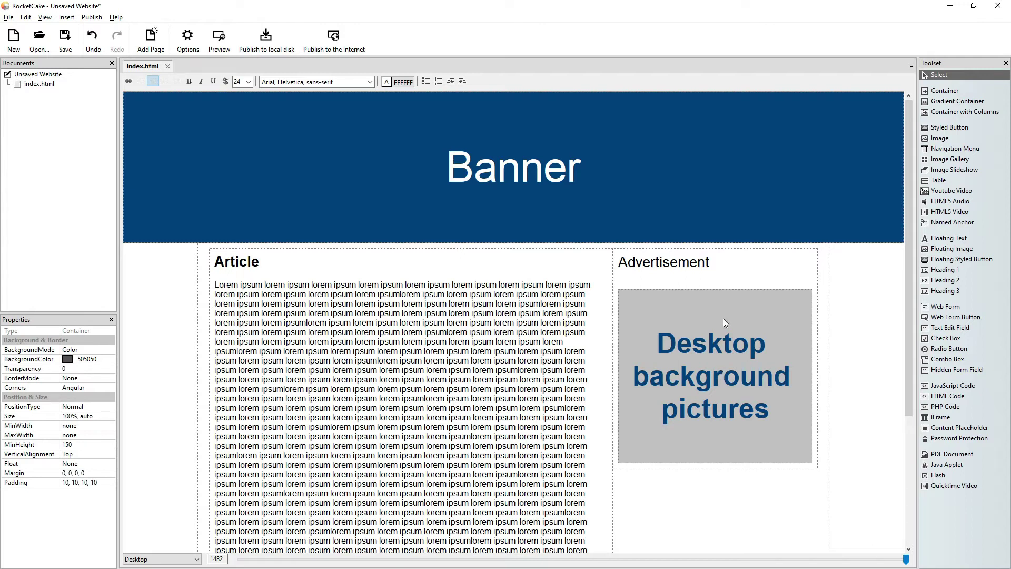
Step: Give the Advertisement column a 640px breakpoint with Visible unchecked, and confirm it
right_click(759, 271)
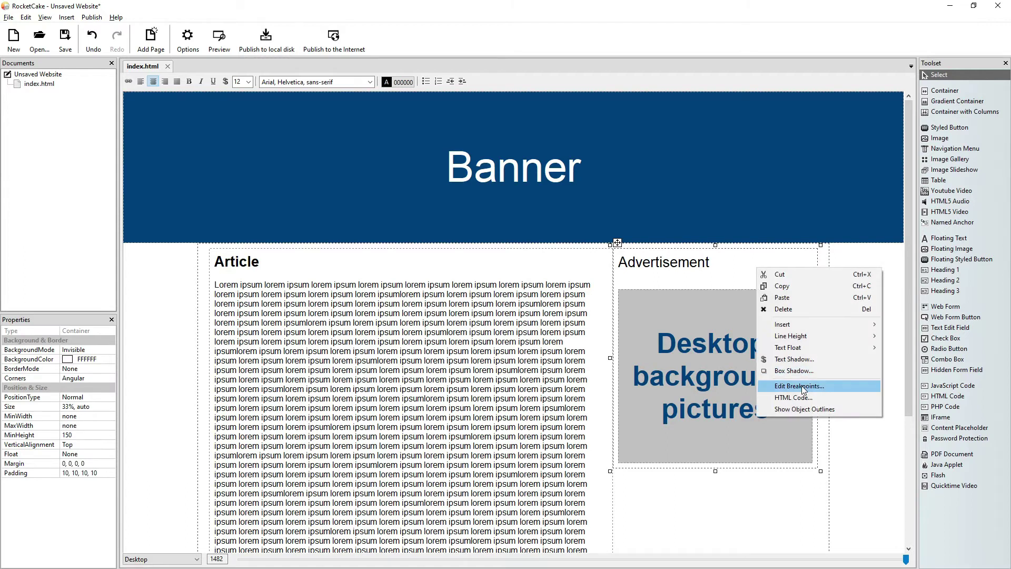
left_click(802, 387)
left_click(561, 216)
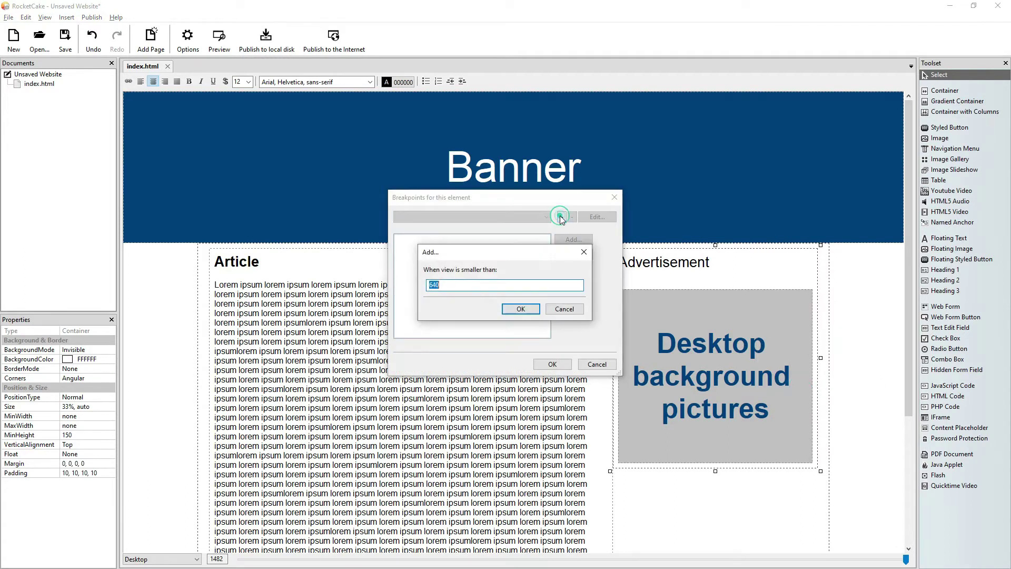
left_click(516, 309)
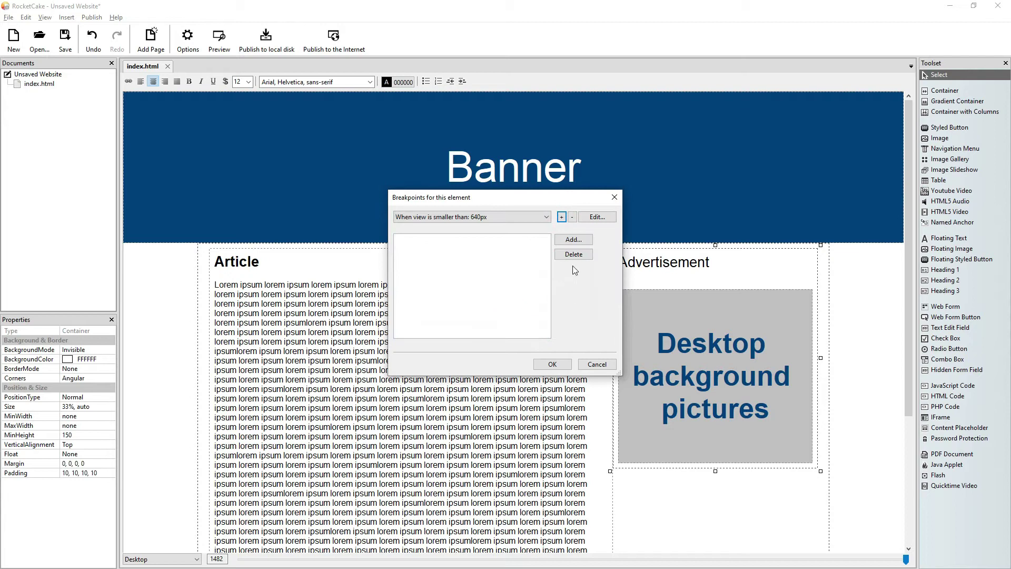
left_click(572, 240)
left_click(601, 250)
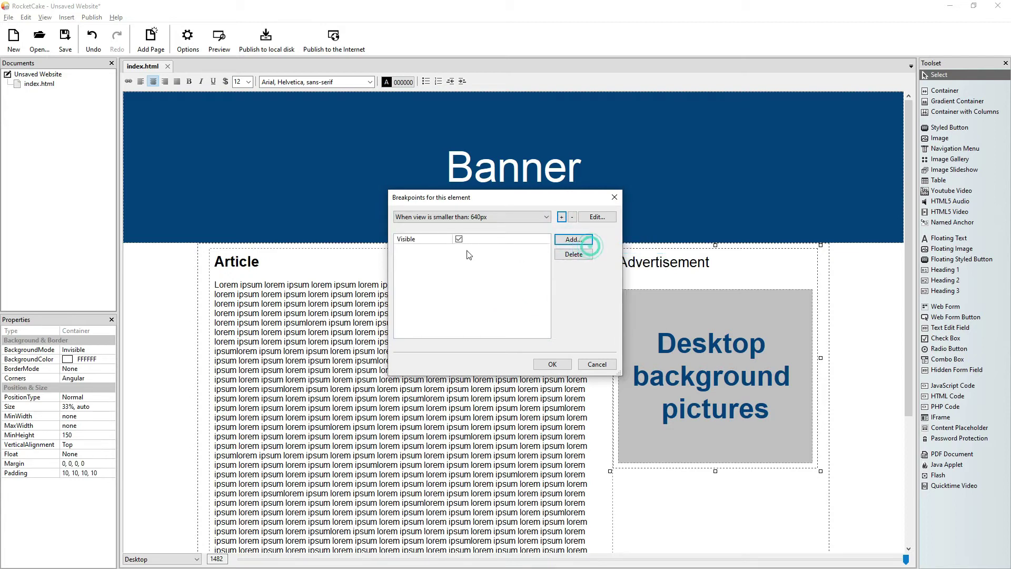
left_click(459, 239)
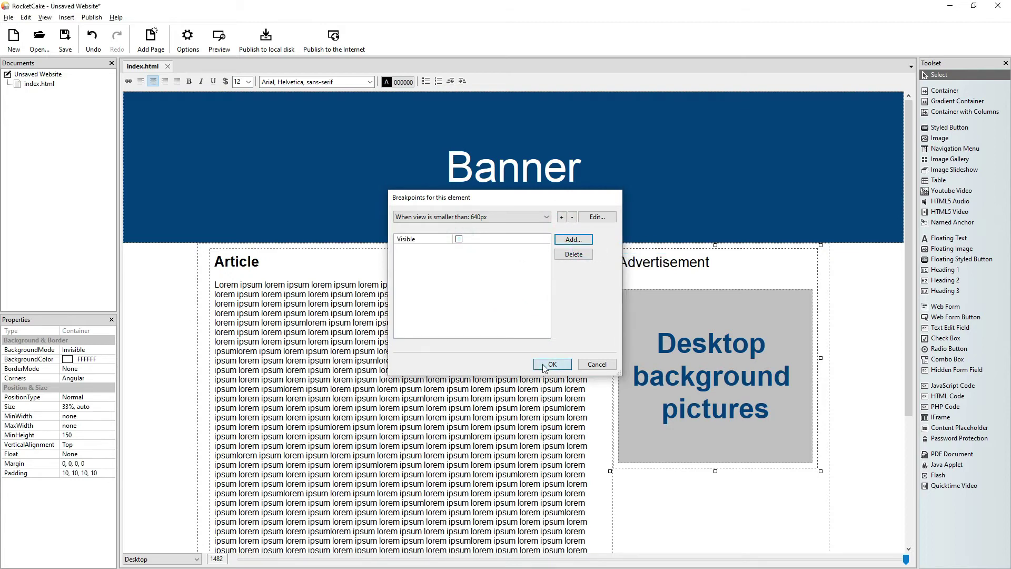
left_click(545, 364)
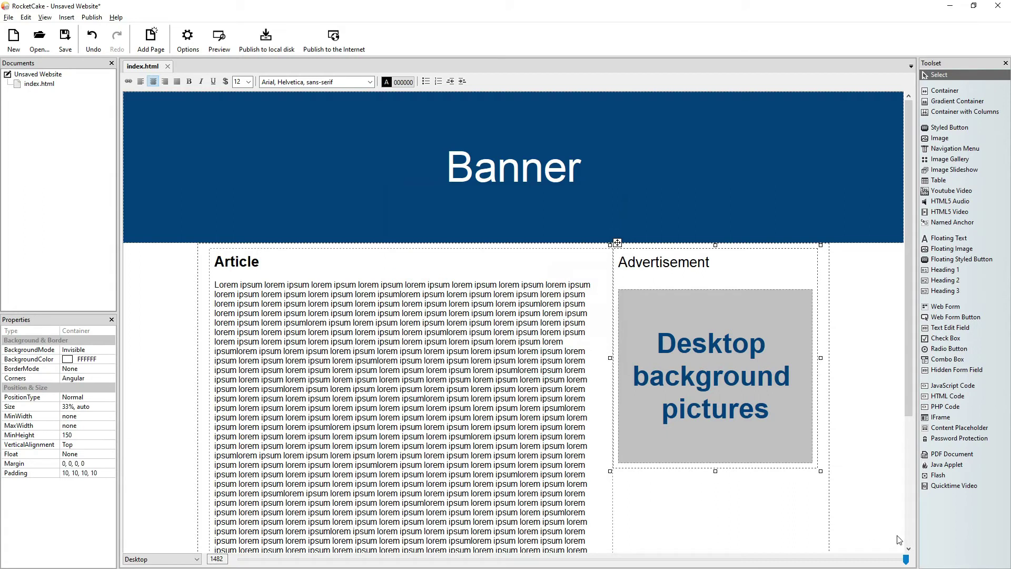
Step: Preview the page in Brave, narrow the restored window to watch the reflow, then close it
left_click(219, 38)
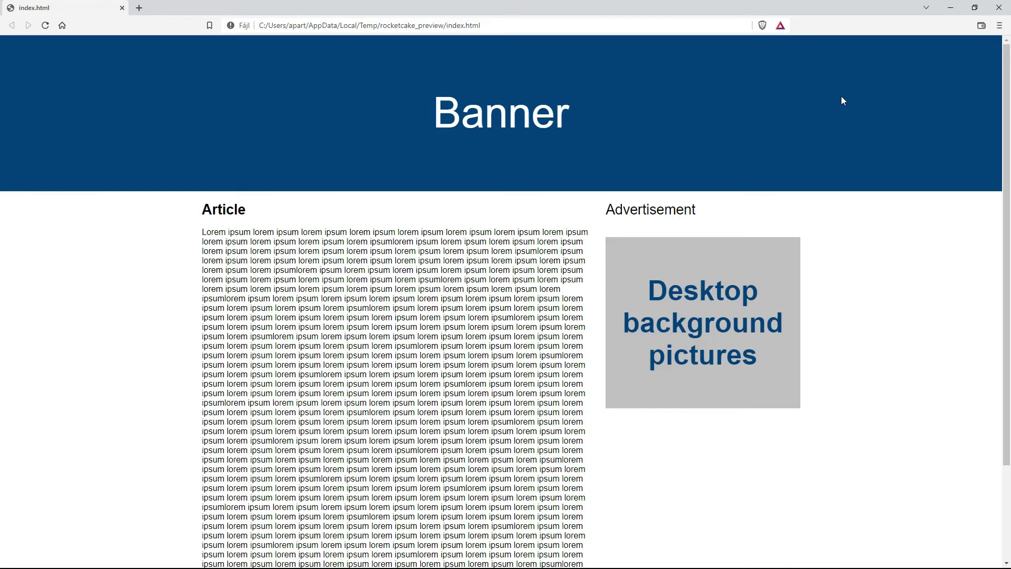
left_click(975, 8)
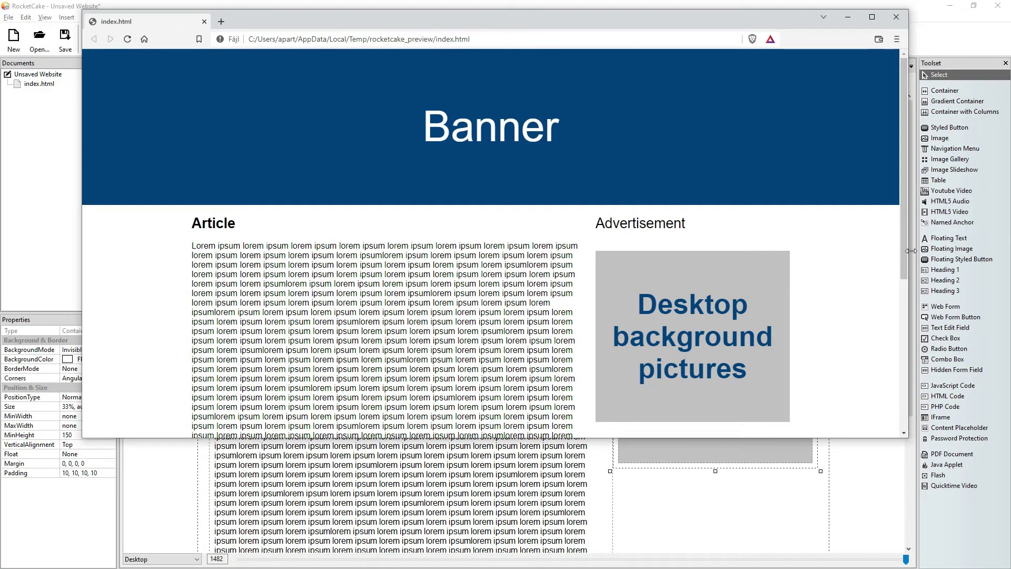
left_click_drag(911, 250, 823, 340)
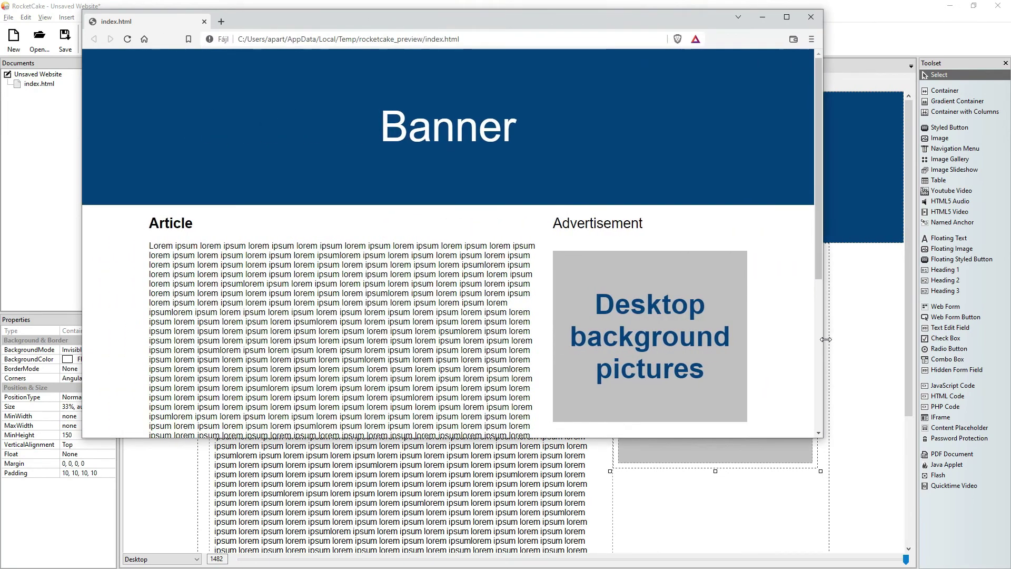
left_click(812, 17)
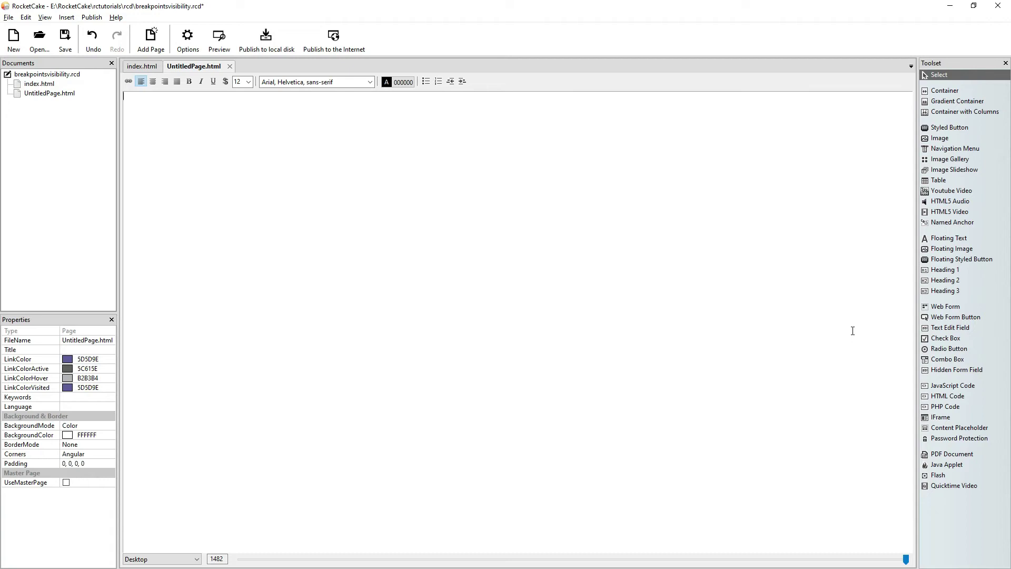
Step: Insert girl-2605526_1920 from rctutorials/assets as an image, accepting the reduction to 1200x638
left_click(948, 140)
left_click(389, 213)
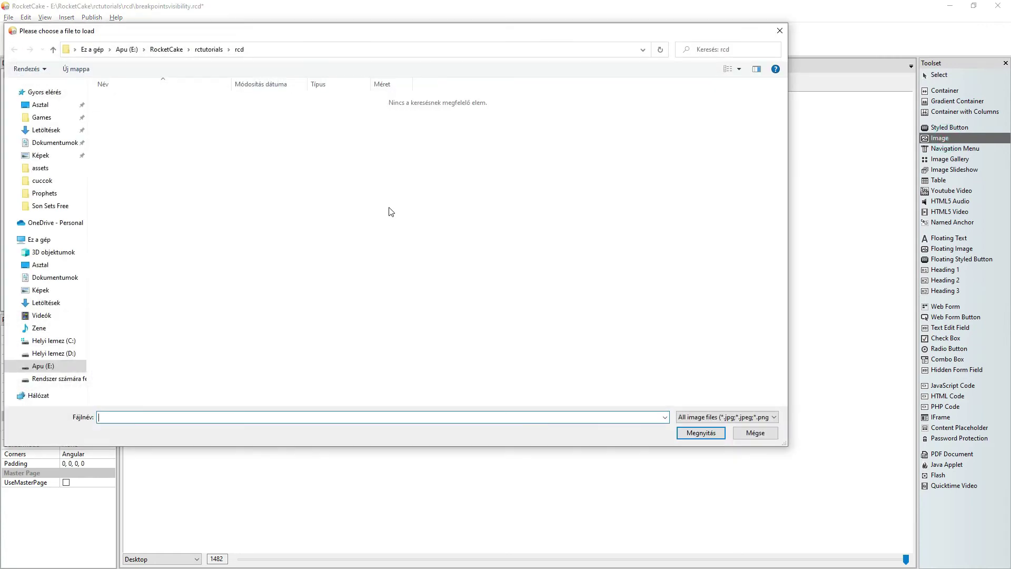
left_click(204, 52)
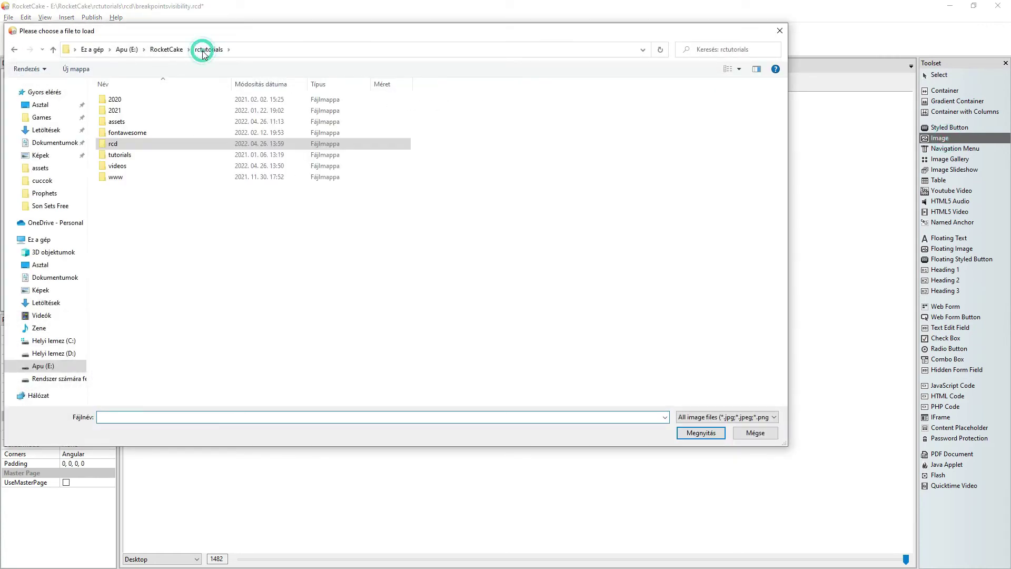
double_click(117, 122)
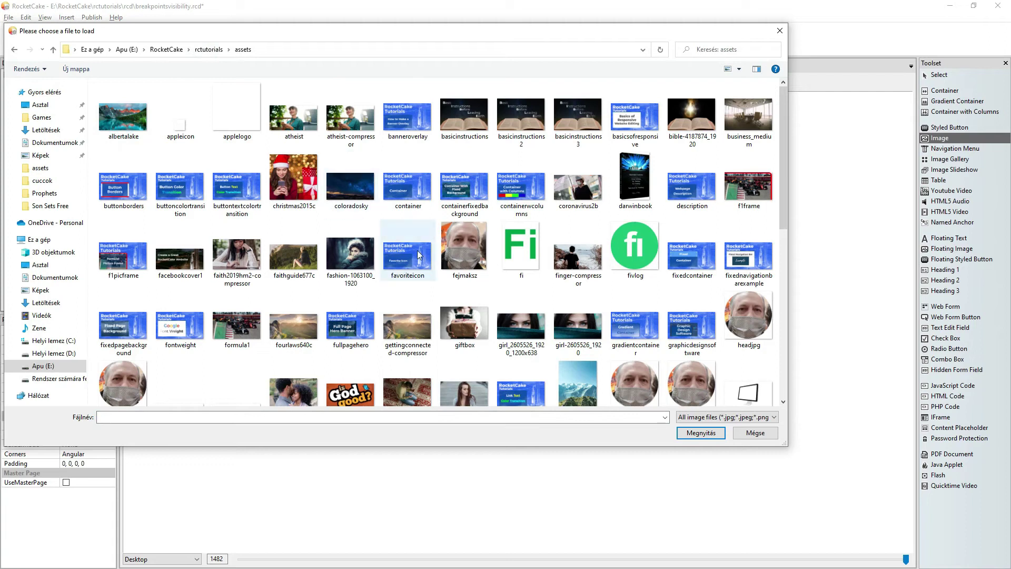
left_click(581, 335)
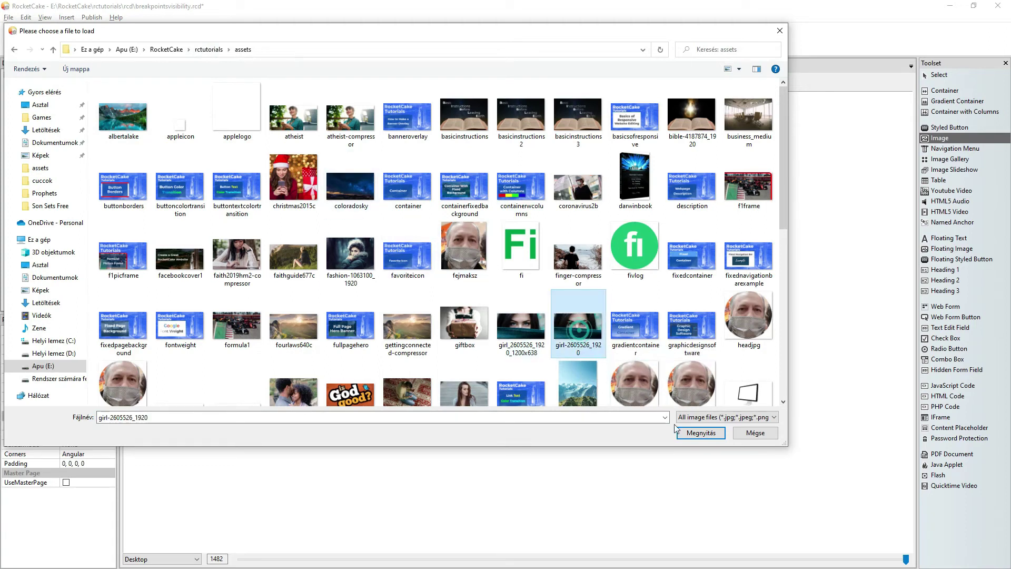
left_click(679, 430)
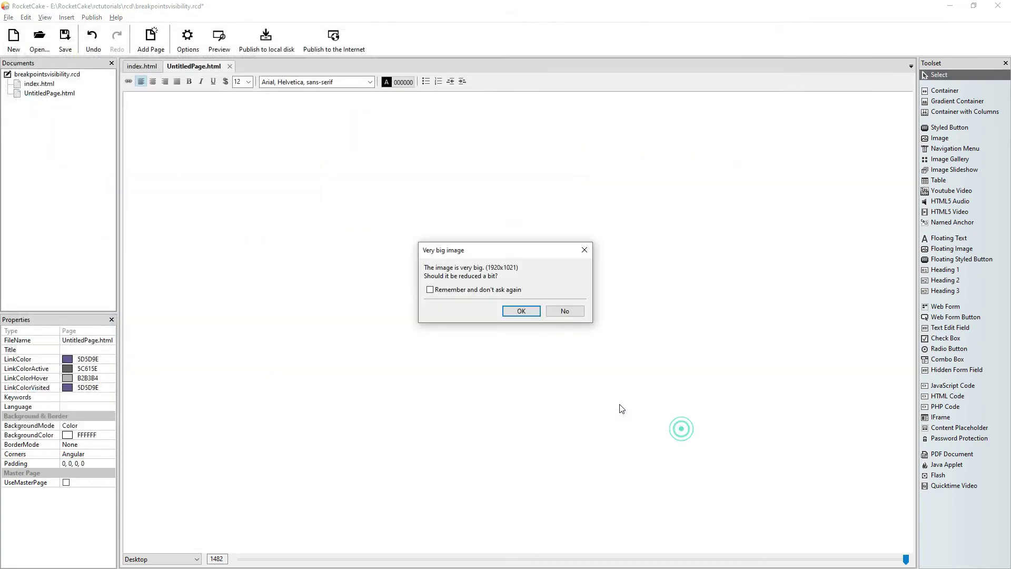
left_click(522, 312)
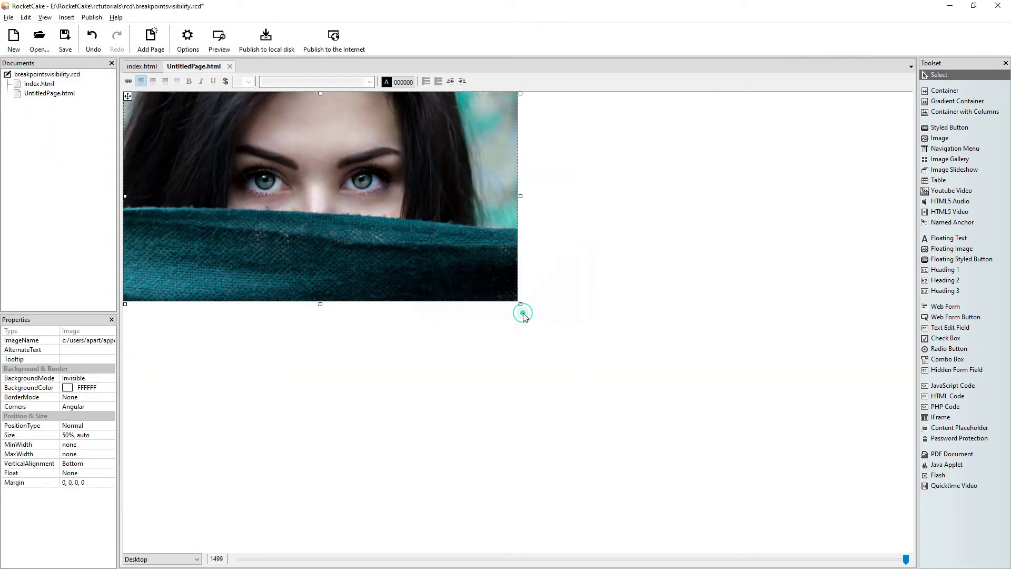
Step: Add a 640px breakpoint with a Visible entry to the photo, then drag the width slider
right_click(383, 230)
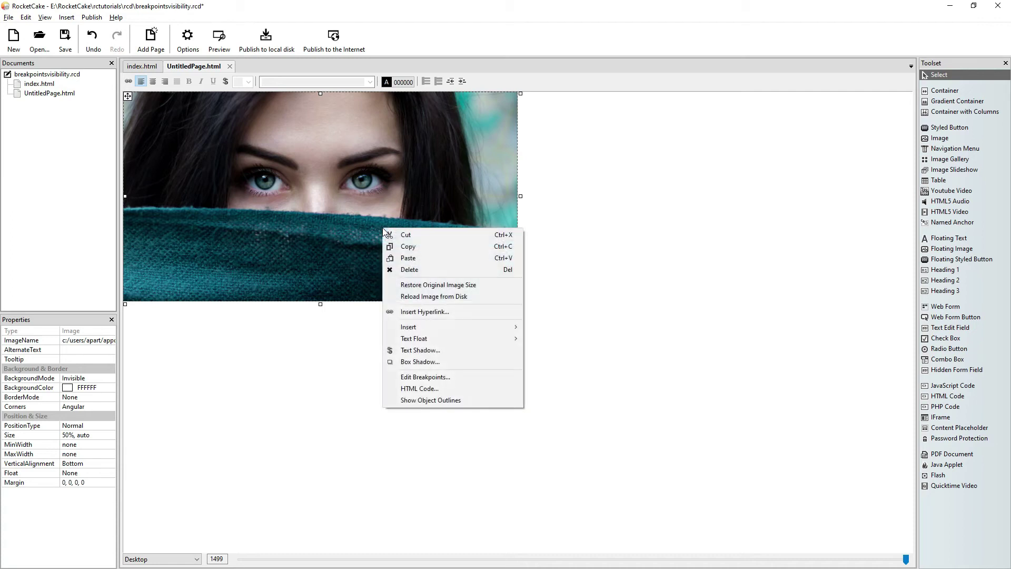
left_click(436, 377)
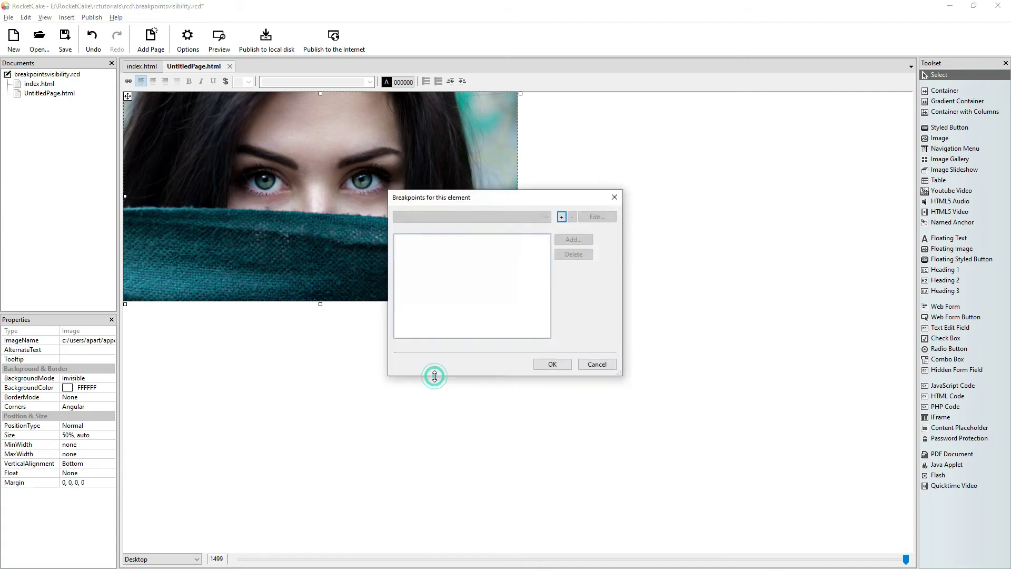
left_click(563, 216)
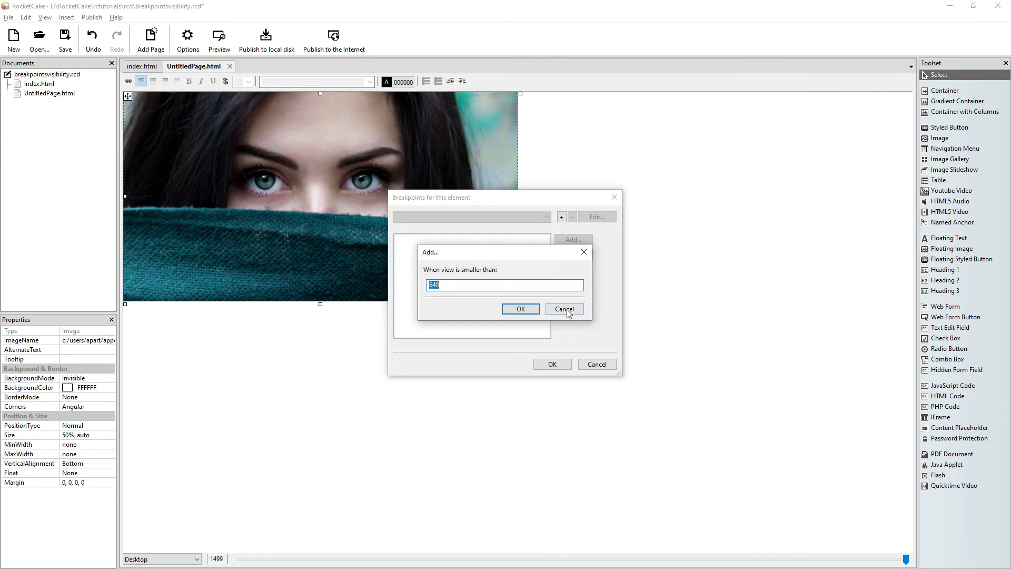
left_click(565, 309)
left_click(561, 216)
left_click(511, 310)
left_click(563, 240)
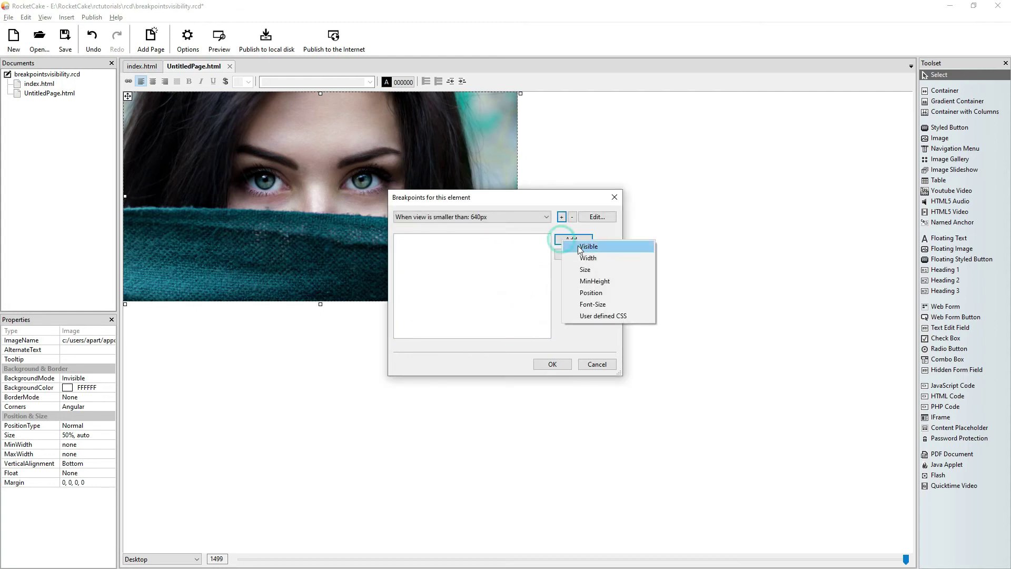
left_click(580, 246)
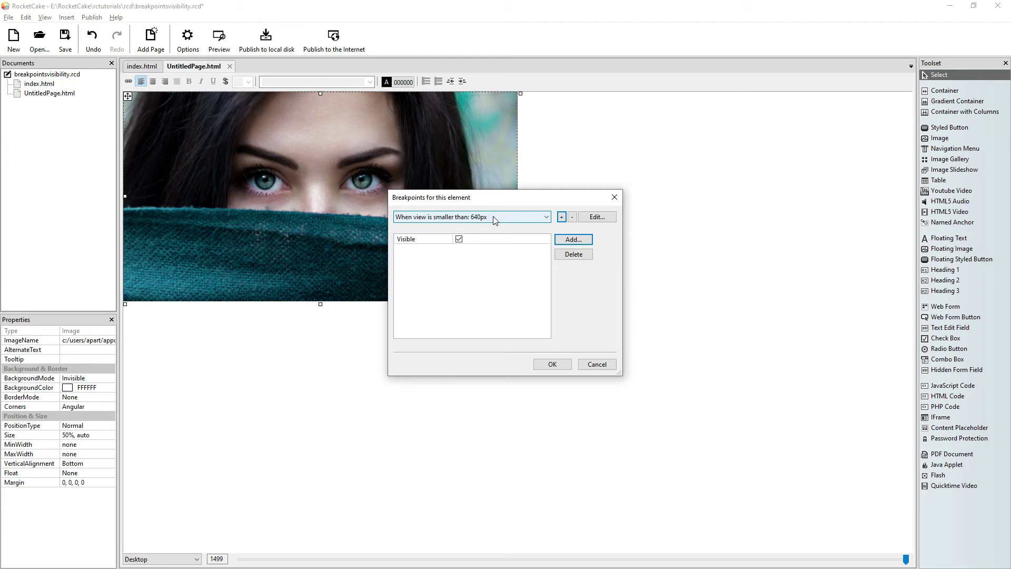
left_click(551, 364)
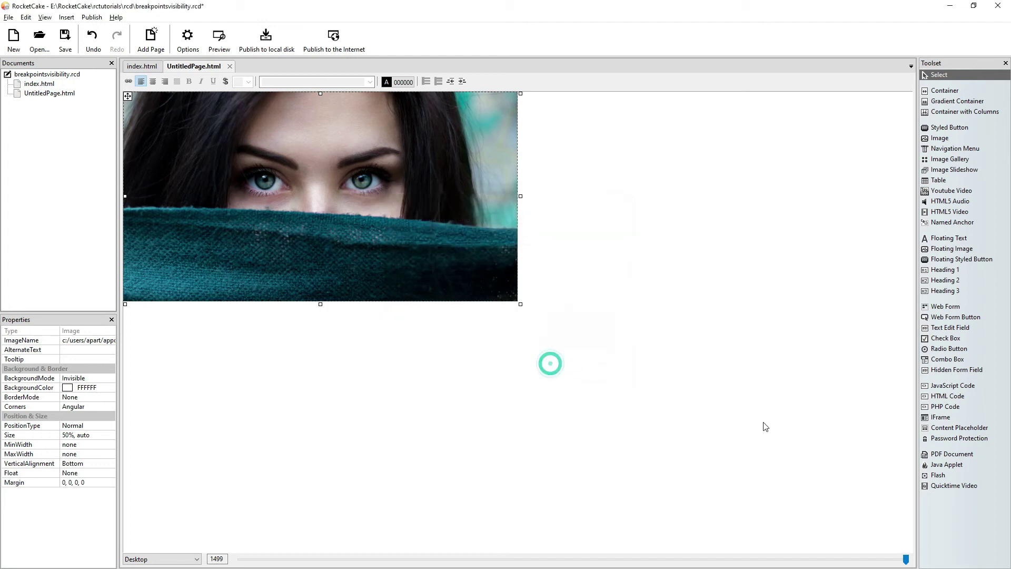
left_click_drag(906, 560, 942, 556)
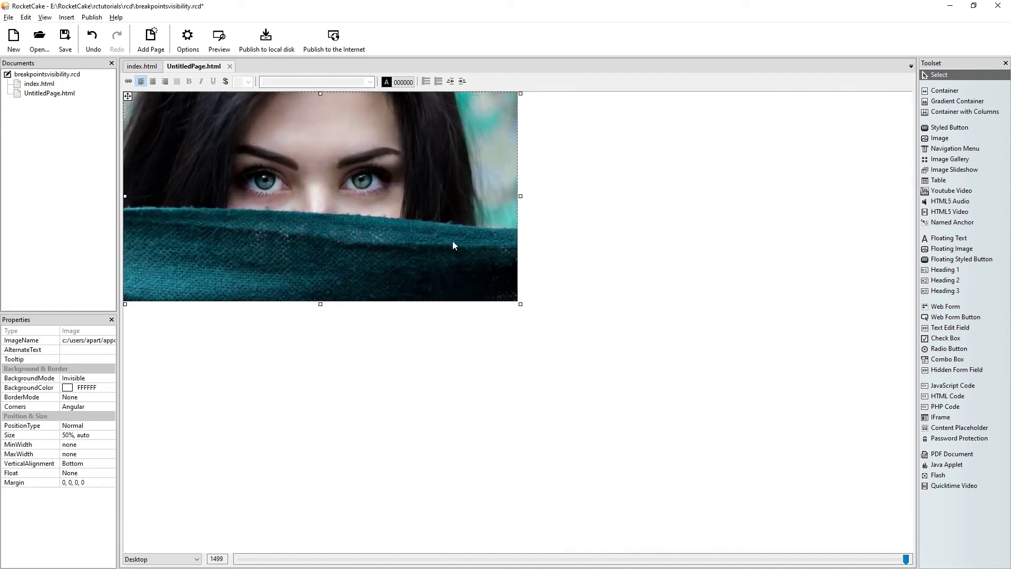
Step: Add a further 10000 breakpoint to the photo and close the breakpoints dialog
right_click(431, 241)
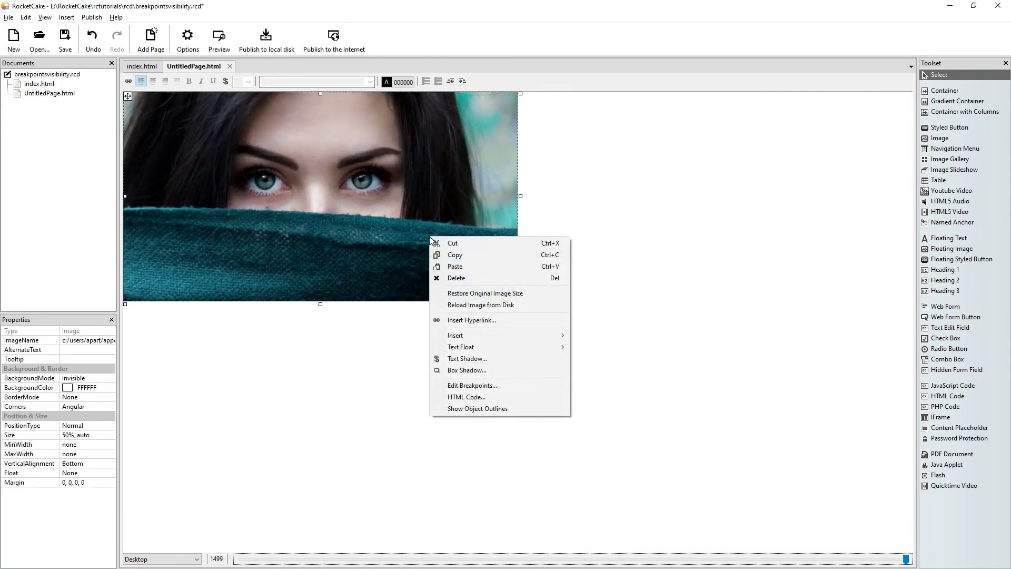
left_click(475, 385)
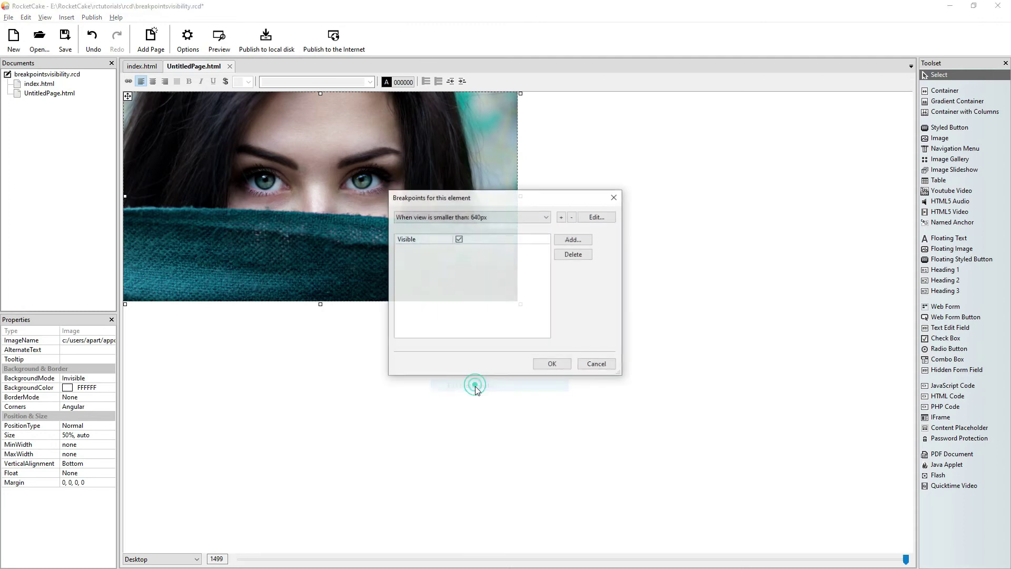
left_click(561, 217)
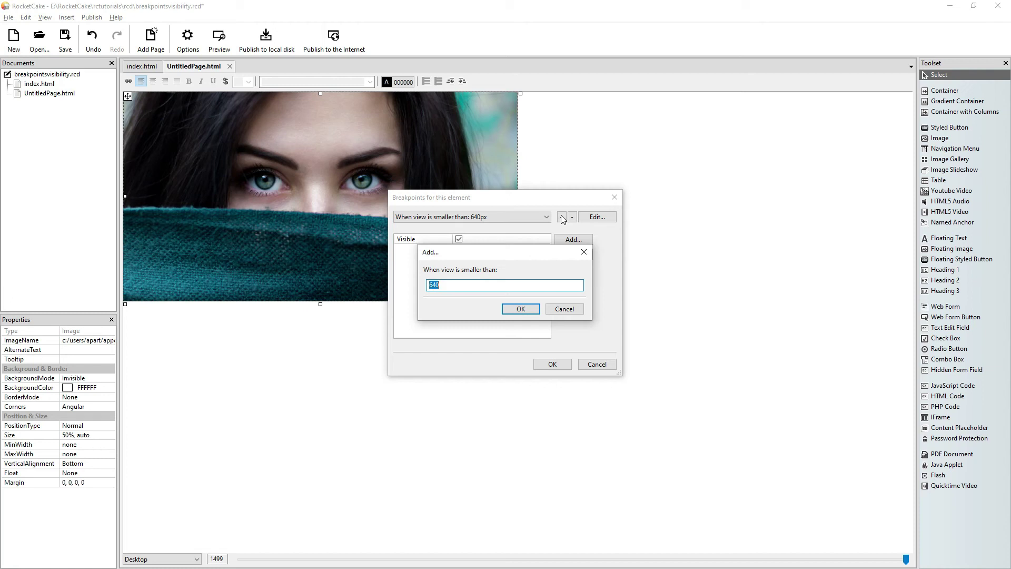
type("10000")
left_click(528, 308)
left_click(552, 364)
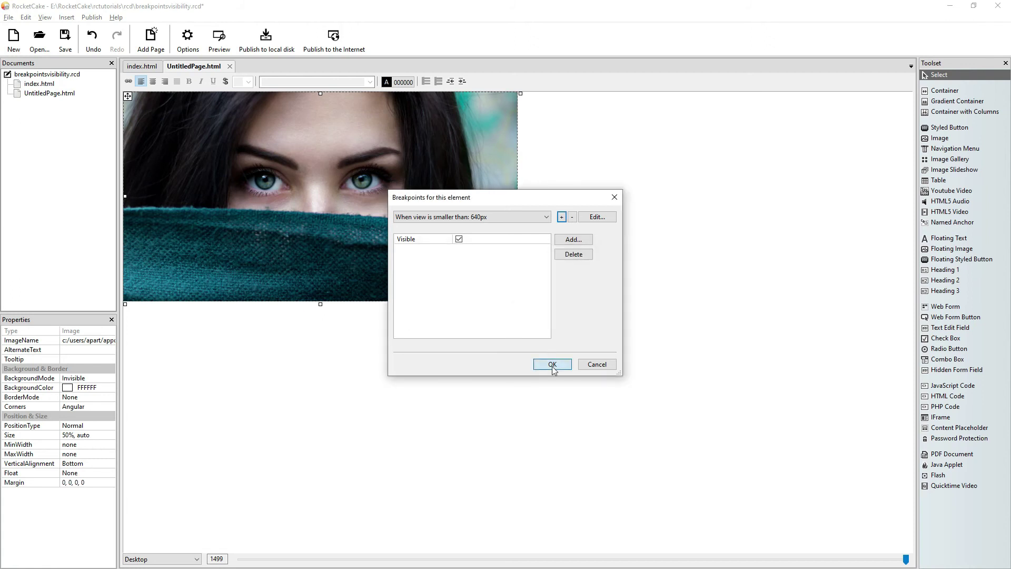
Step: Add an unchecked Visible override to the photo's 8000px breakpoint so it hides at desktop width
right_click(409, 195)
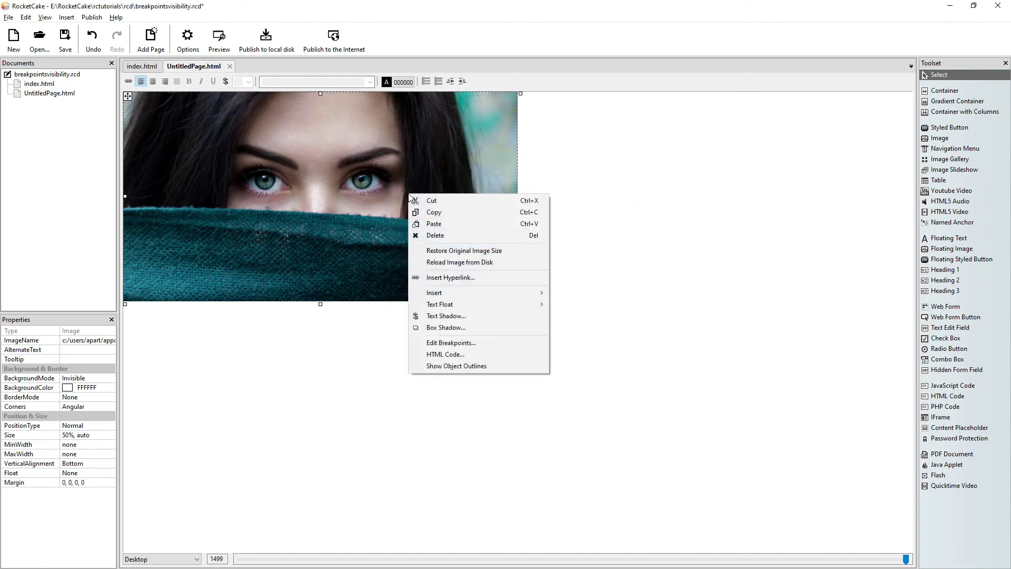
left_click(465, 342)
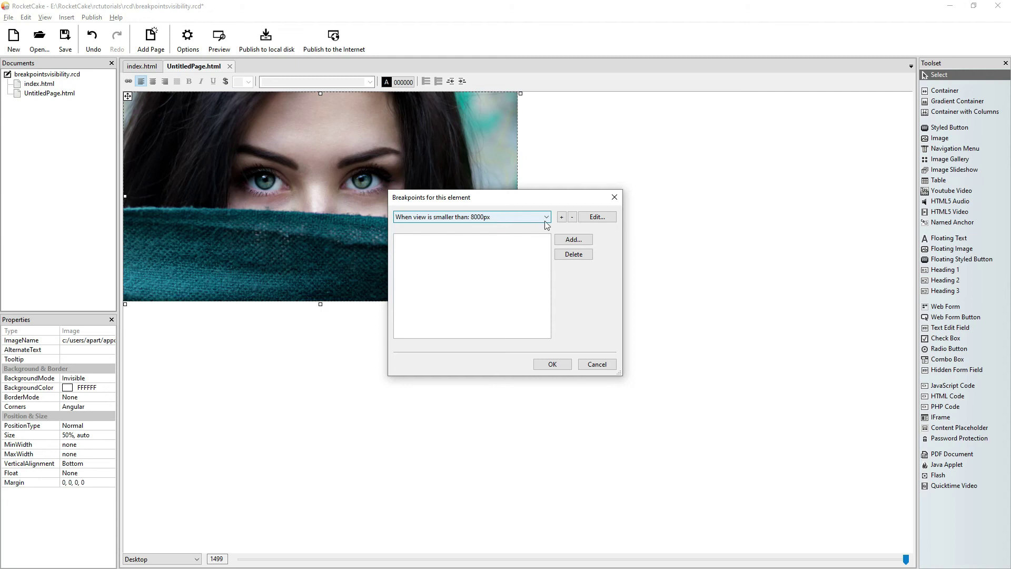
left_click(578, 242)
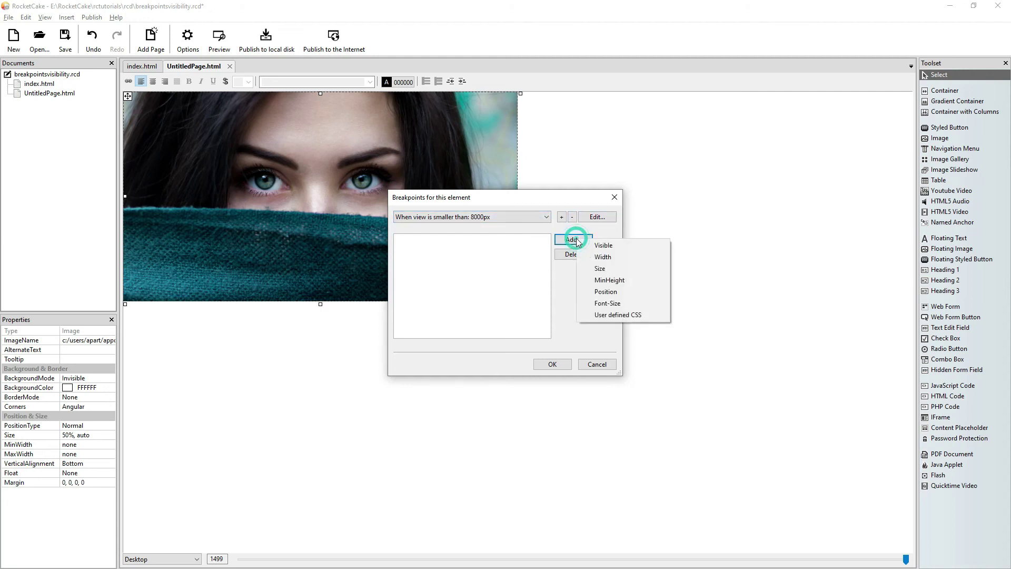
left_click(603, 246)
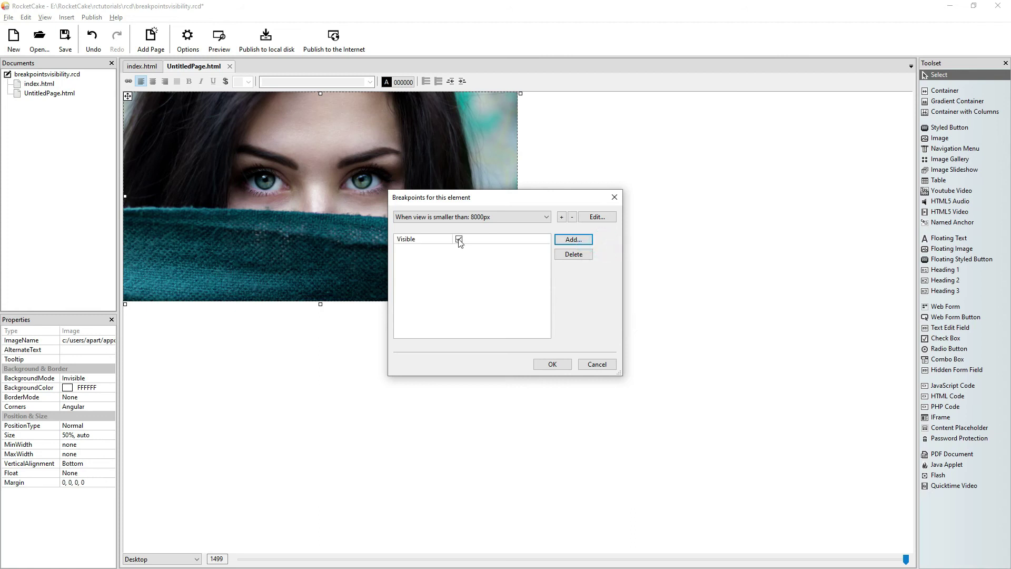
left_click(459, 240)
left_click(552, 364)
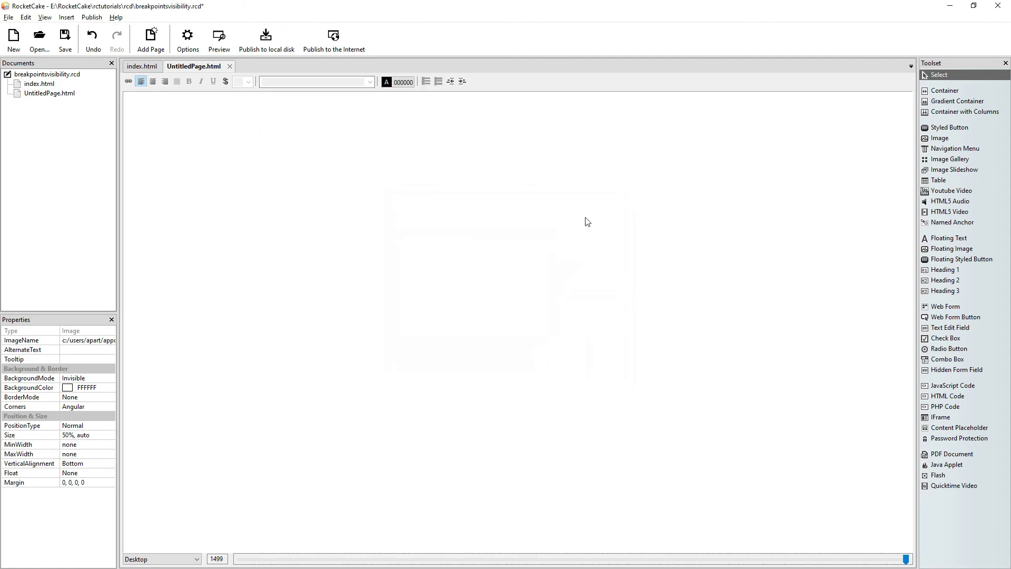
Step: Narrow the page preview width to 571 px so the photo reappears
mouse_move(906, 559)
left_mouse_down()
mouse_move(406, 551)
mouse_move(905, 551)
left_mouse_up()
left_click_drag(906, 559, 426, 554)
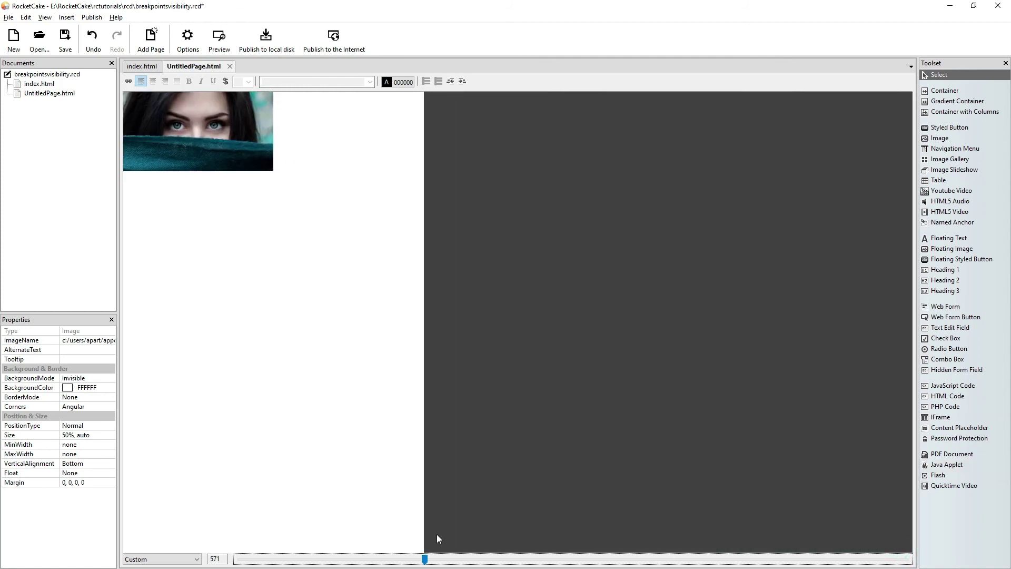
Step: Switch to editing index.html and bring the Banner area into view
left_click(35, 85)
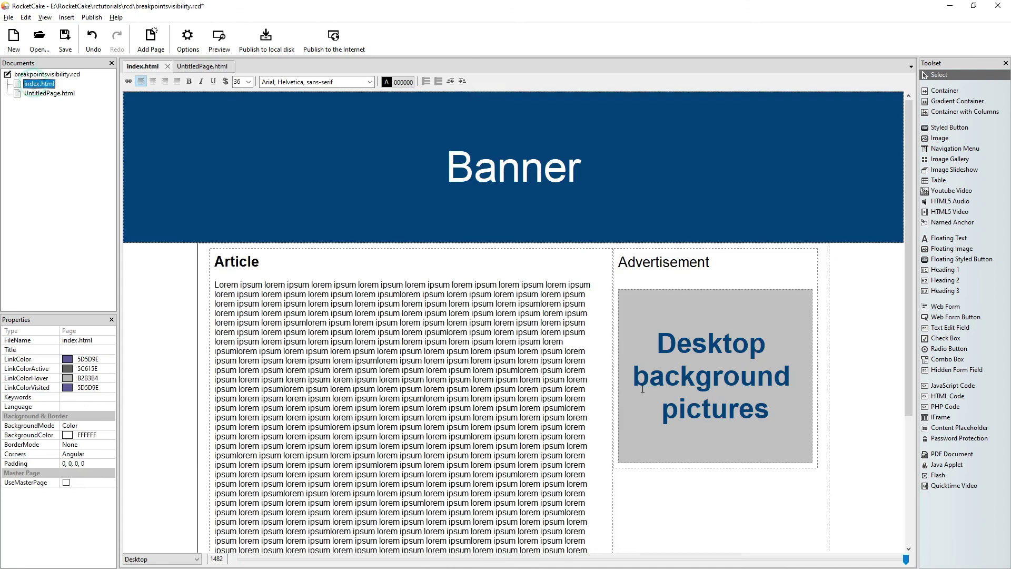
left_click(911, 256)
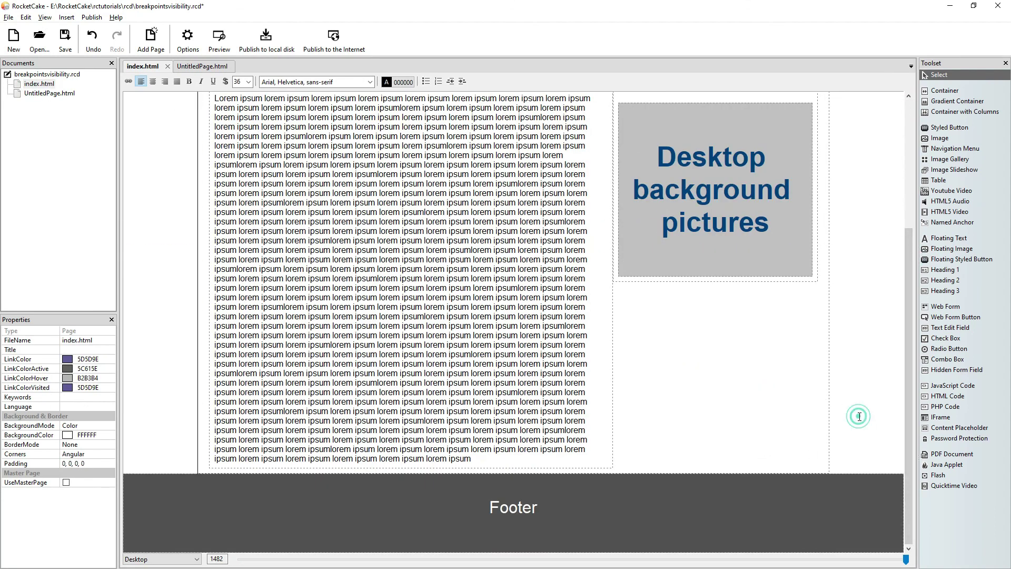
scroll(860, 417, "up", 1)
scroll(860, 417, "up", 10)
Step: Type 'rocketcaketutorials.com' on a centred line below the Banner and make it bold
left_click(488, 292)
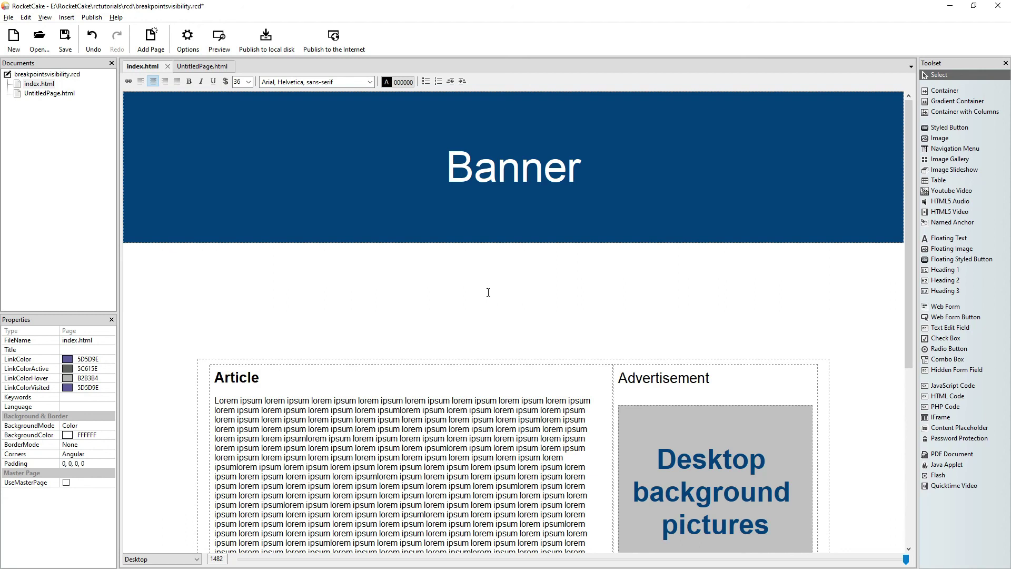
type("rocketcaketutori")
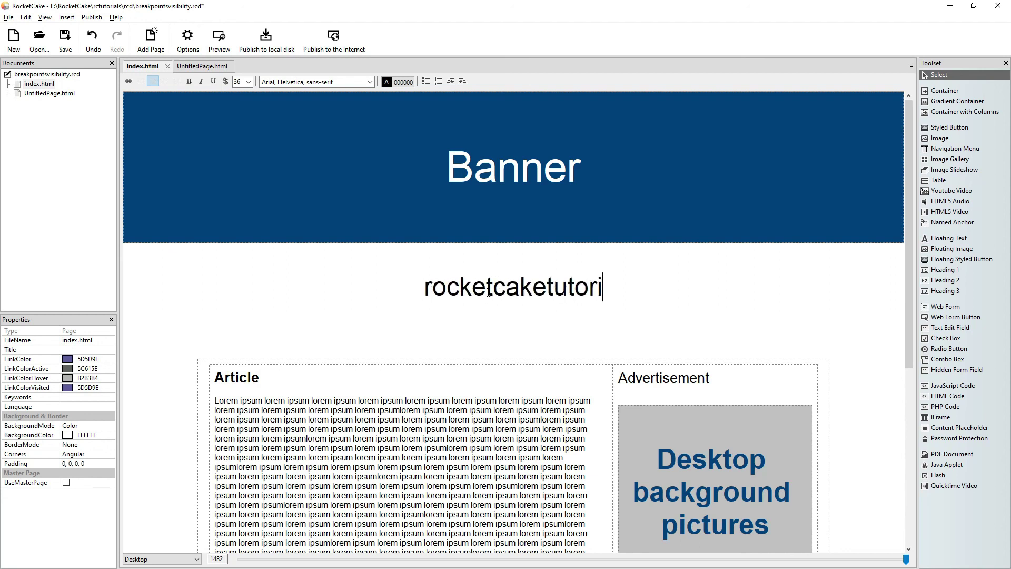
type("als.com")
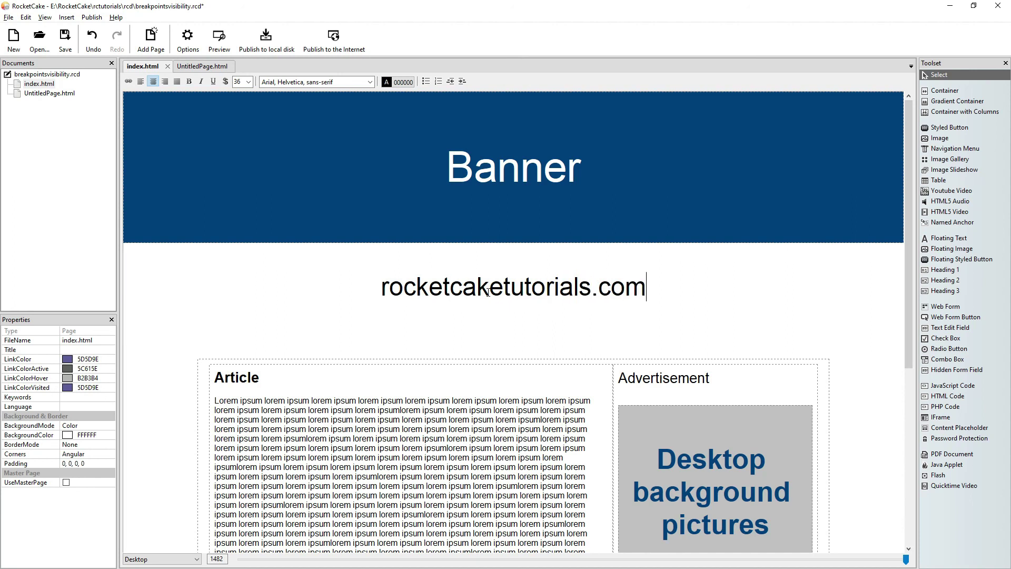
left_click(189, 82)
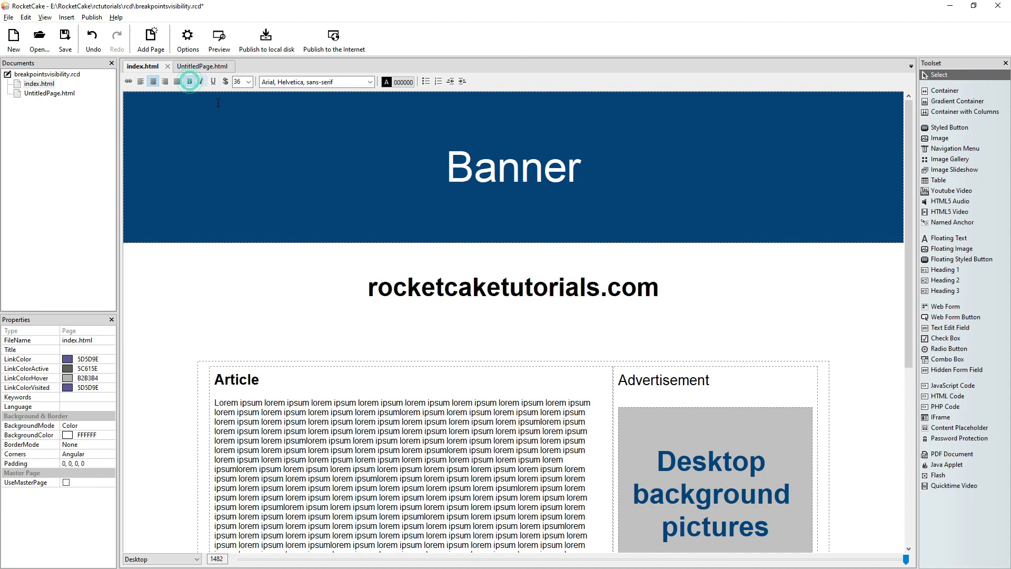